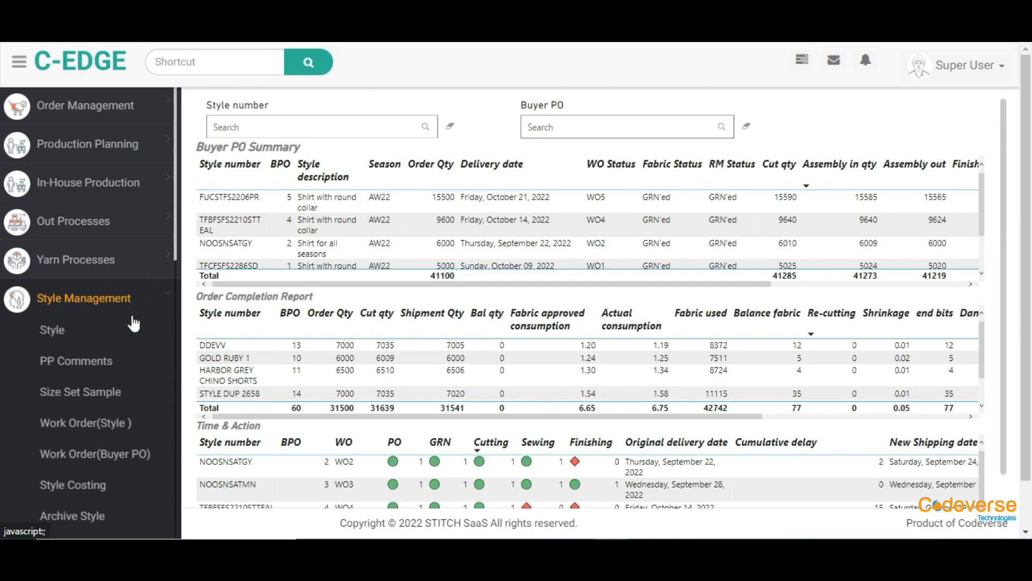
Step: Start a new style with style number "Codeverse 2022" and the description "Mens summer wear"
click(131, 324)
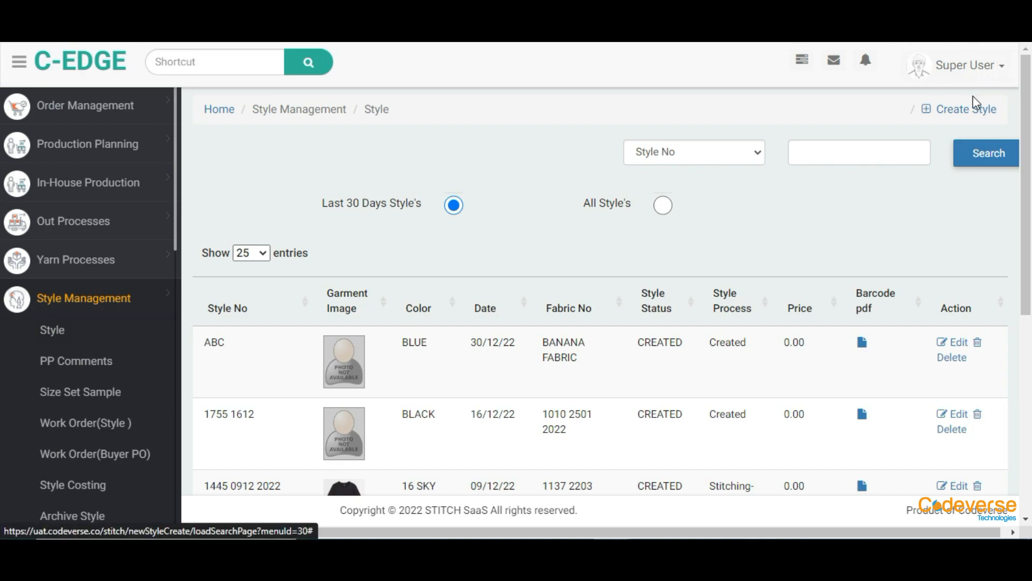
click(971, 114)
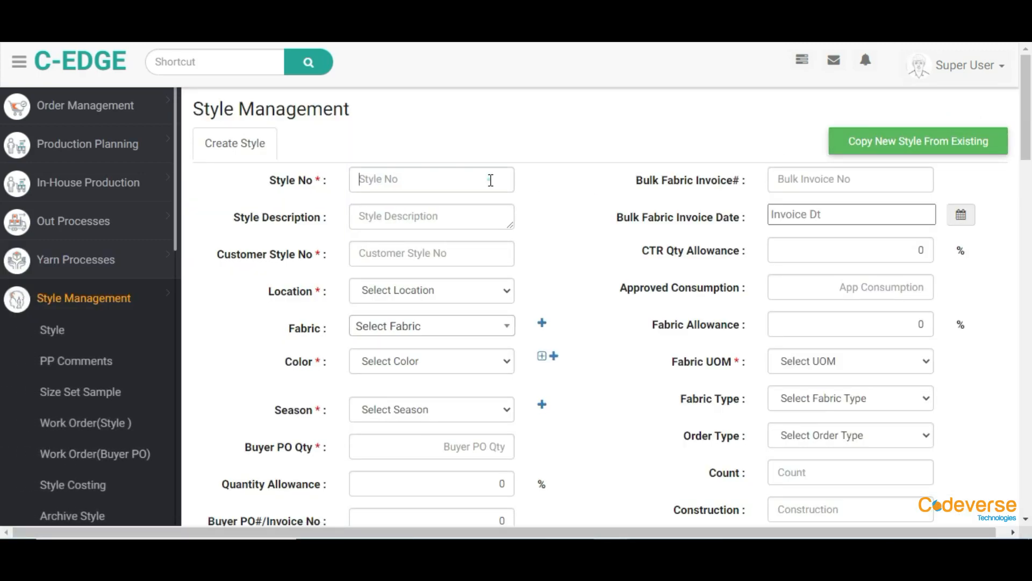
click(491, 180)
text(Codeverse 2022)
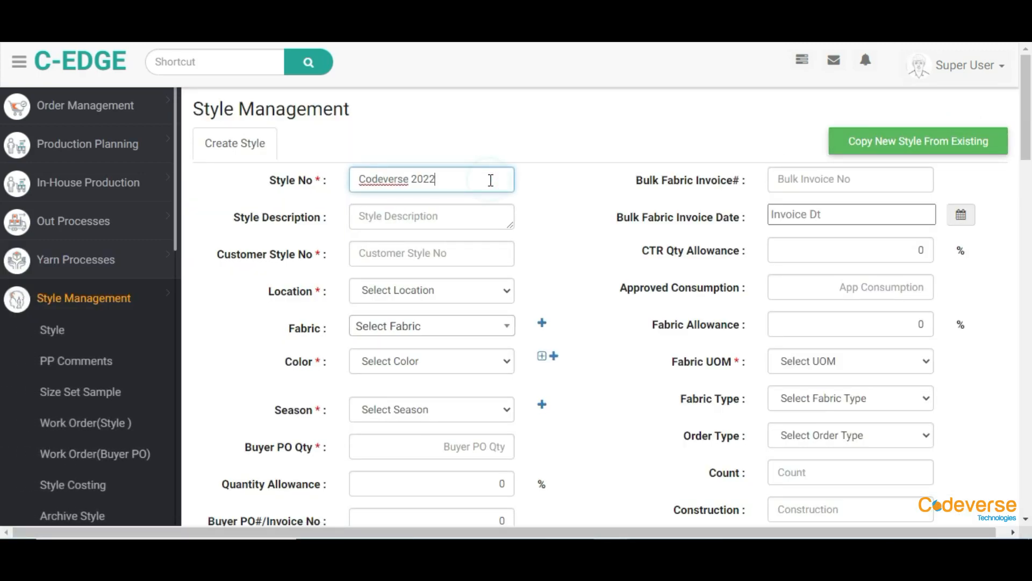
key(Tab)
text(Me)
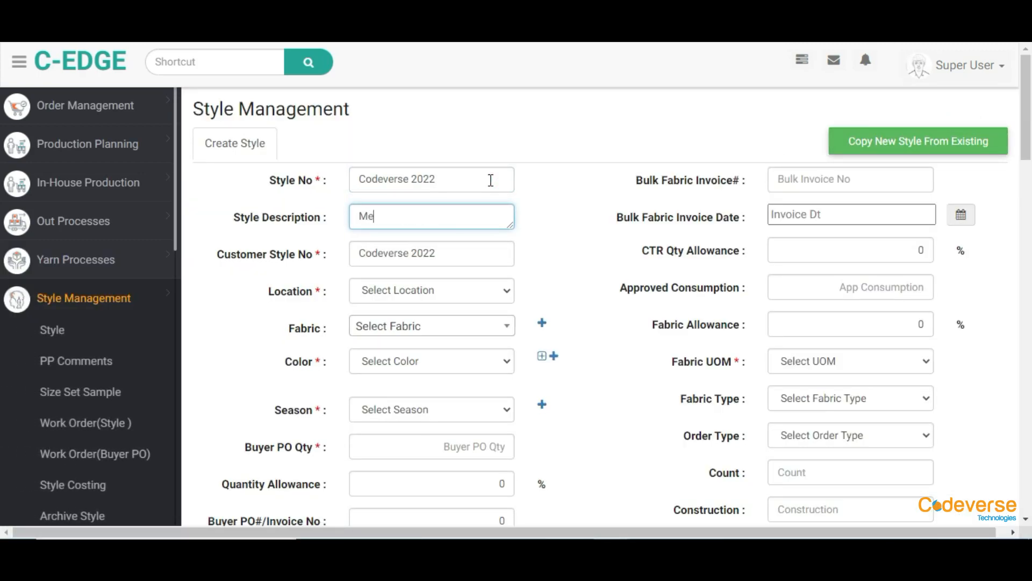
text(ns summer wear)
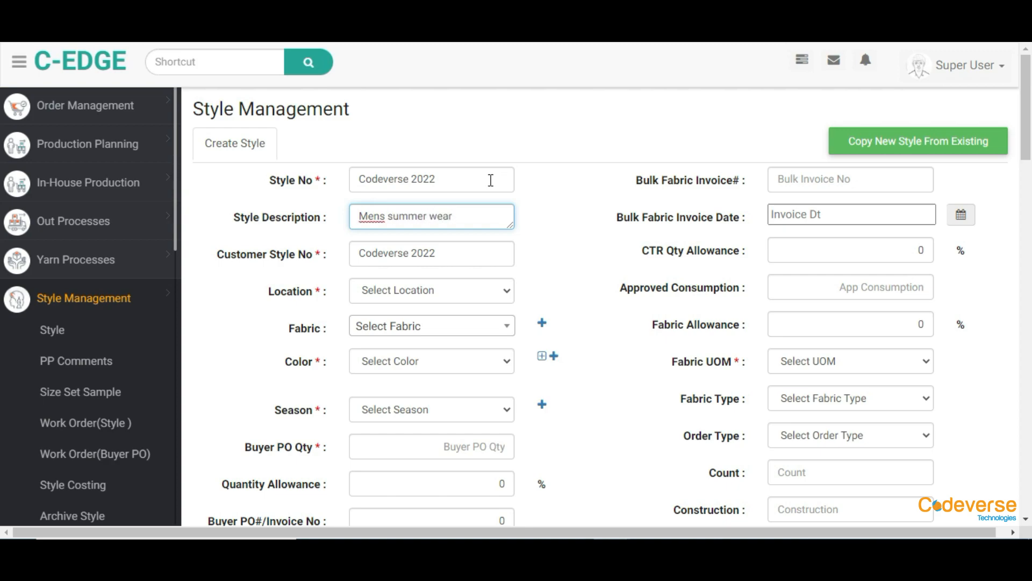
Step: Set the style's location to Karur Factory and its fabric to BKTR-20316
click(487, 292)
click(469, 326)
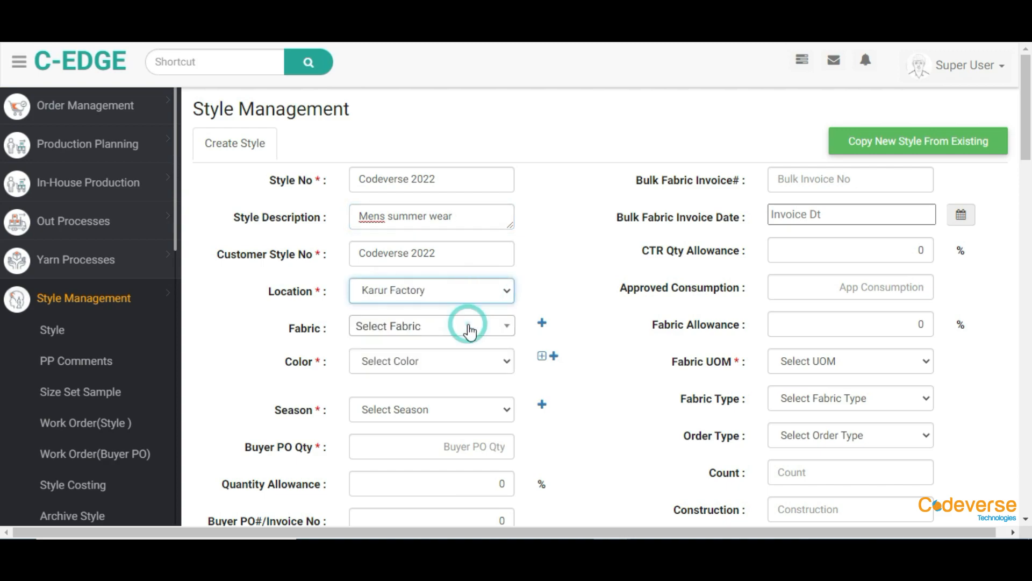
click(469, 326)
text(bk)
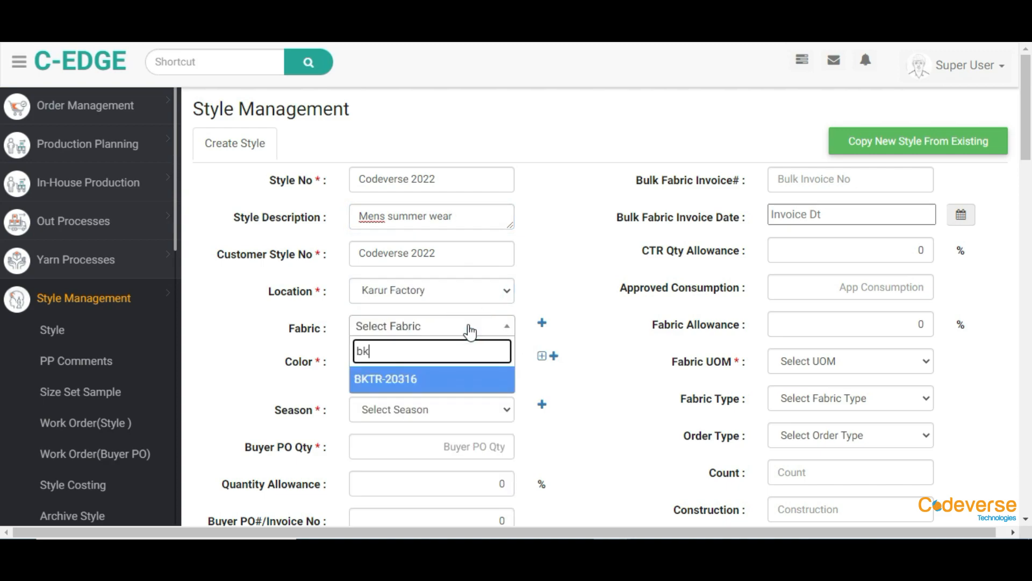
click(432, 382)
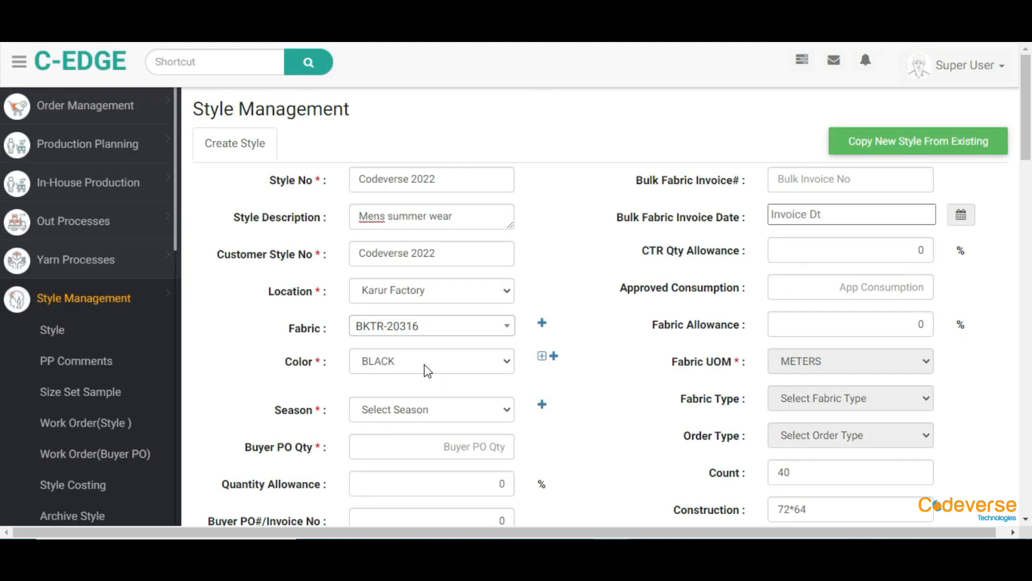
Step: Open the form for creating a new fabric, examine its fields, and close it without creating a fabric
click(542, 323)
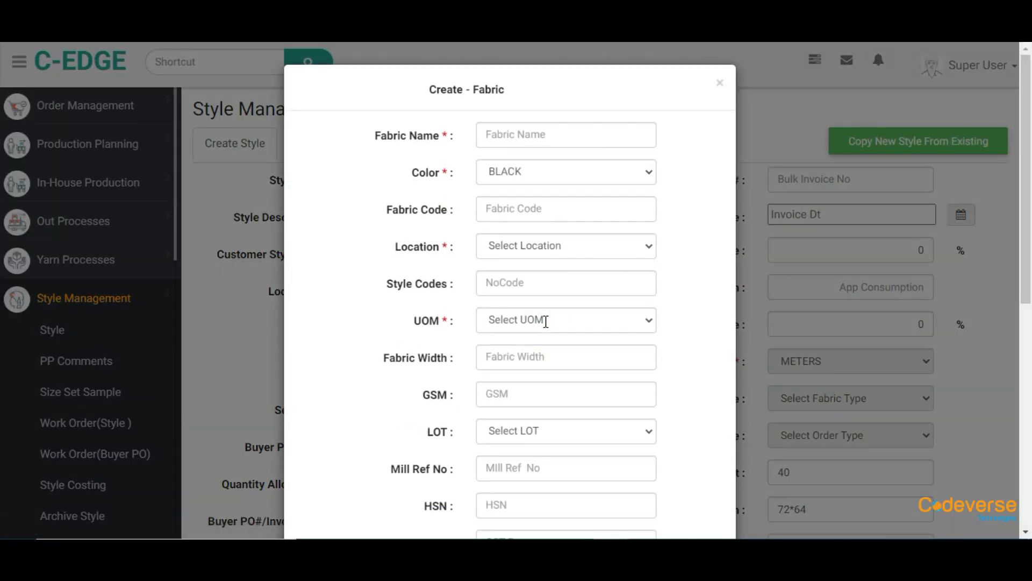
scroll(546, 322, down, 4)
scroll(546, 321, down, 5)
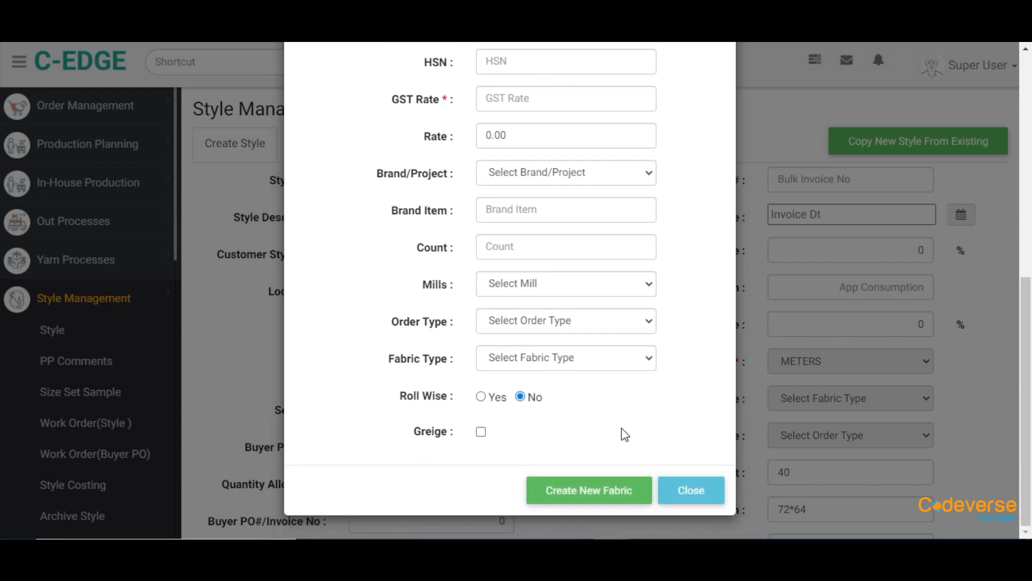
click(668, 484)
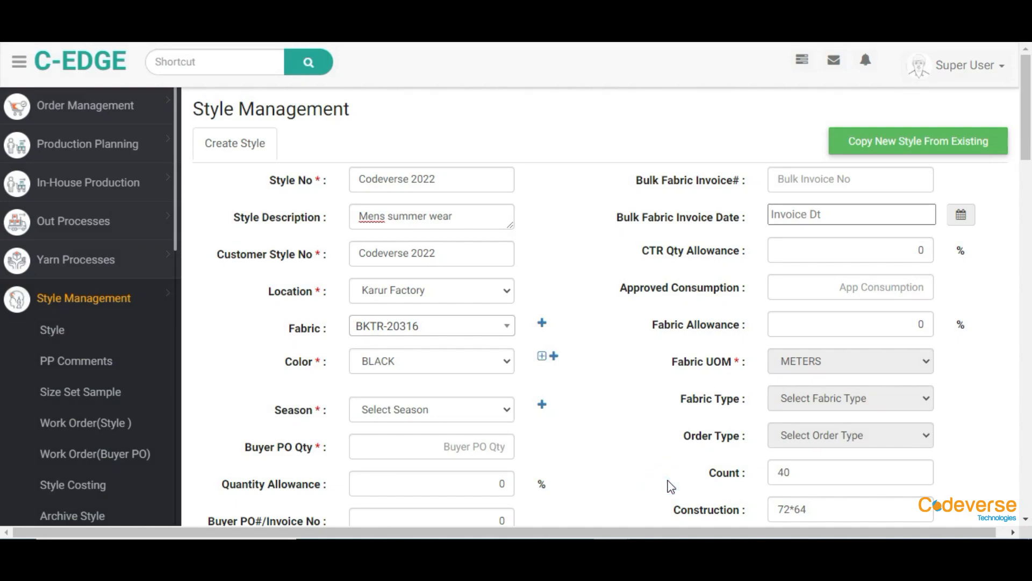
Step: Set the season to SS23, the buyer PO quantity to 900 and the quantity allowance to 5%
click(473, 417)
text(ss23)
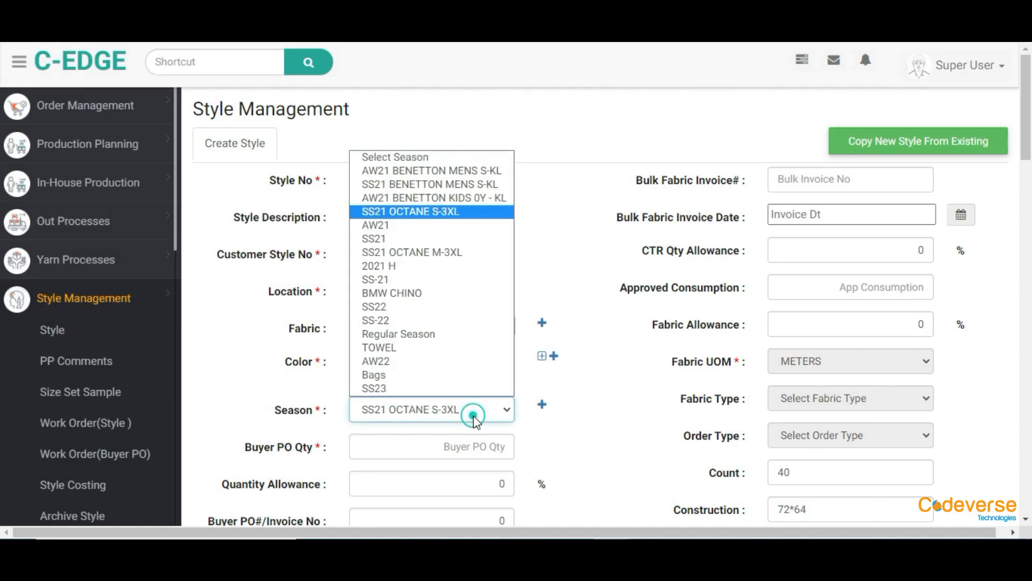
key(Return)
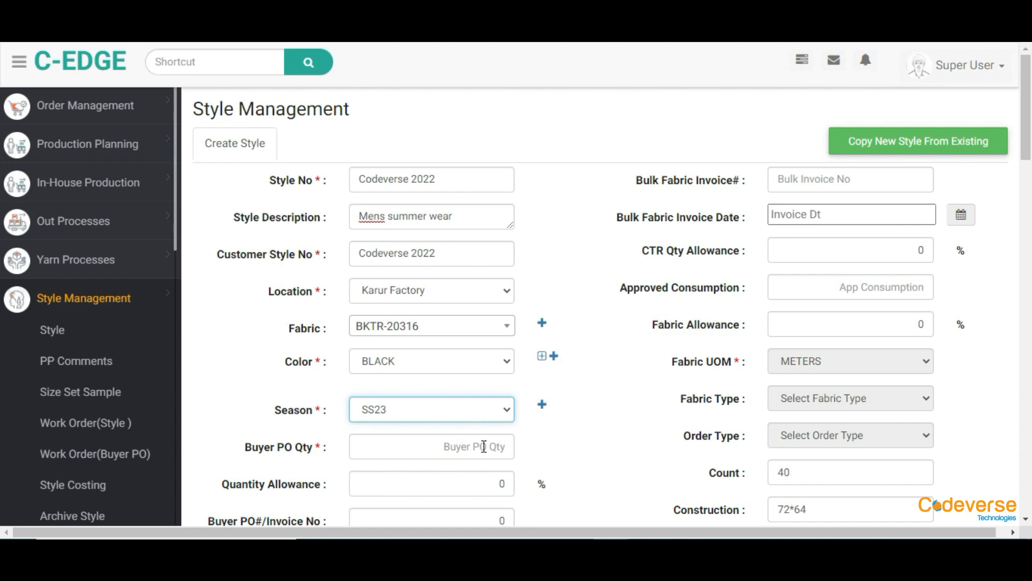
click(484, 446)
text(900)
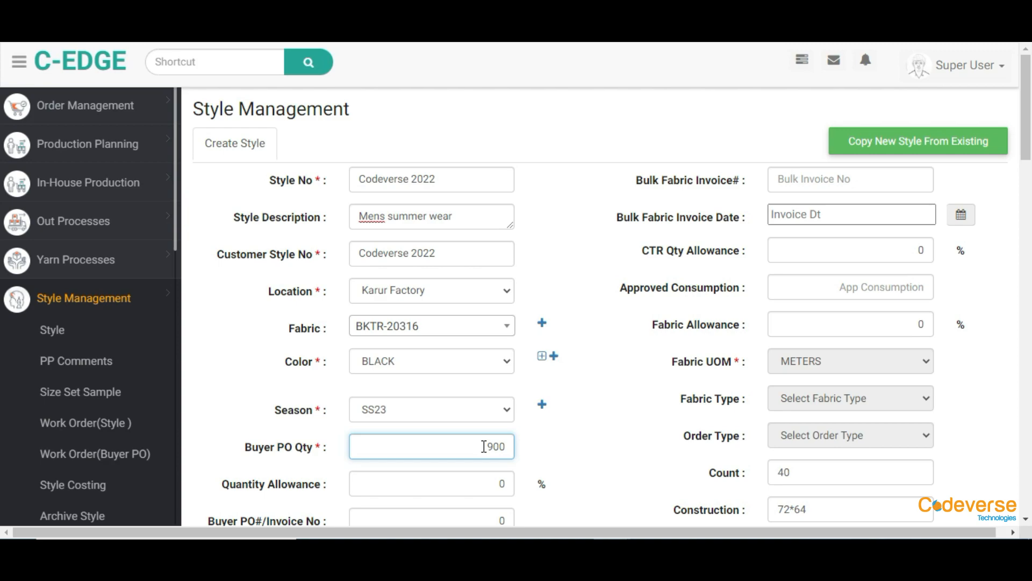
key(Tab)
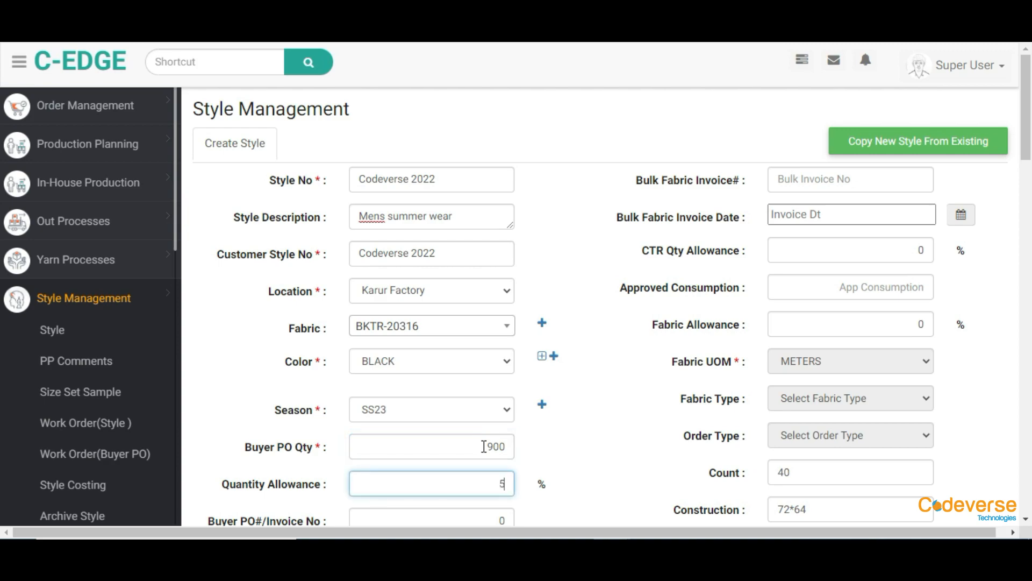
text(5)
Step: Set the brand to Levis, the garment division to MENS WEAR and the product type to Trouser
scroll(521, 446, down, 5)
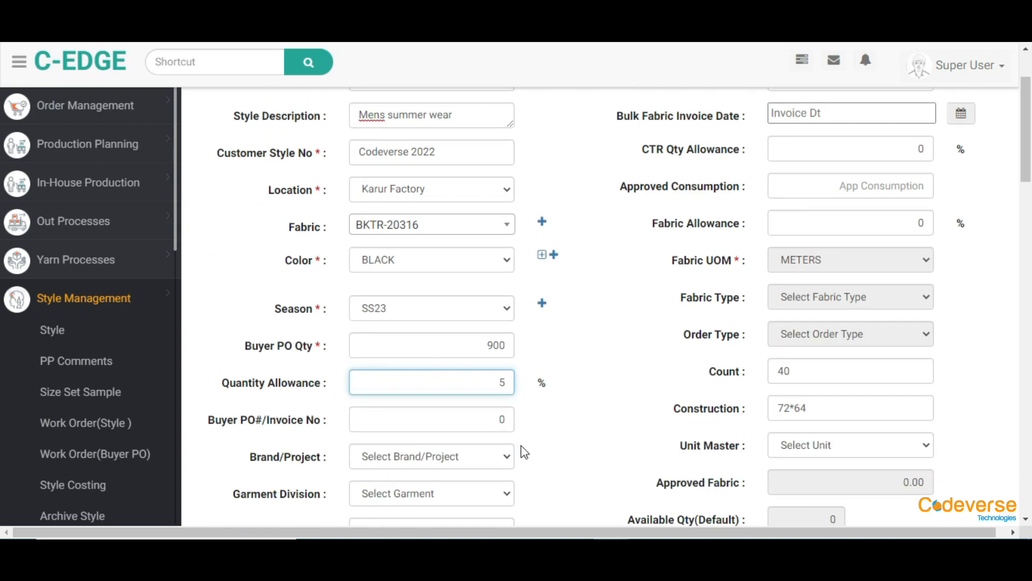
scroll(521, 452, down, 1)
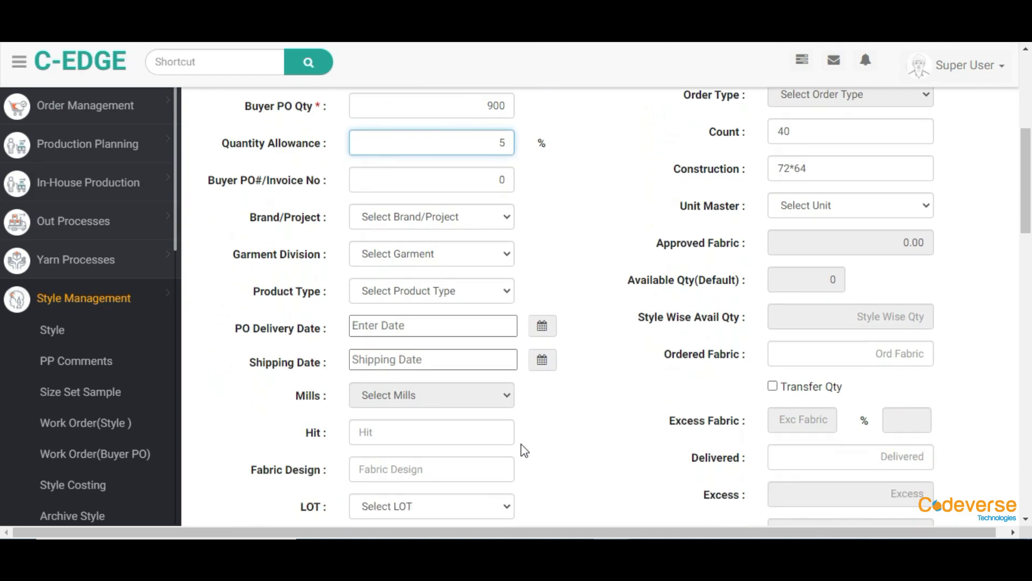
click(491, 220)
click(470, 288)
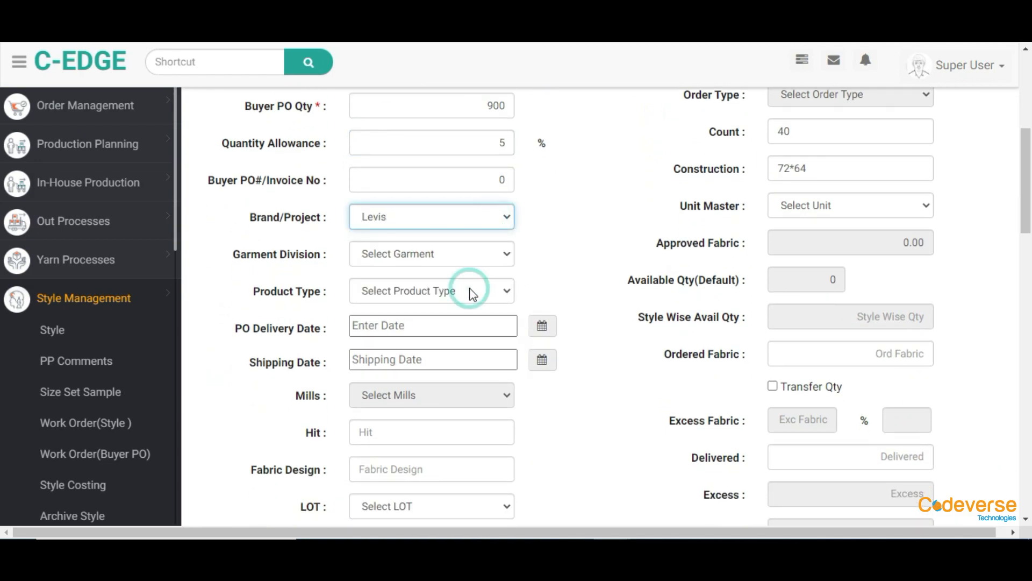
click(492, 256)
click(483, 302)
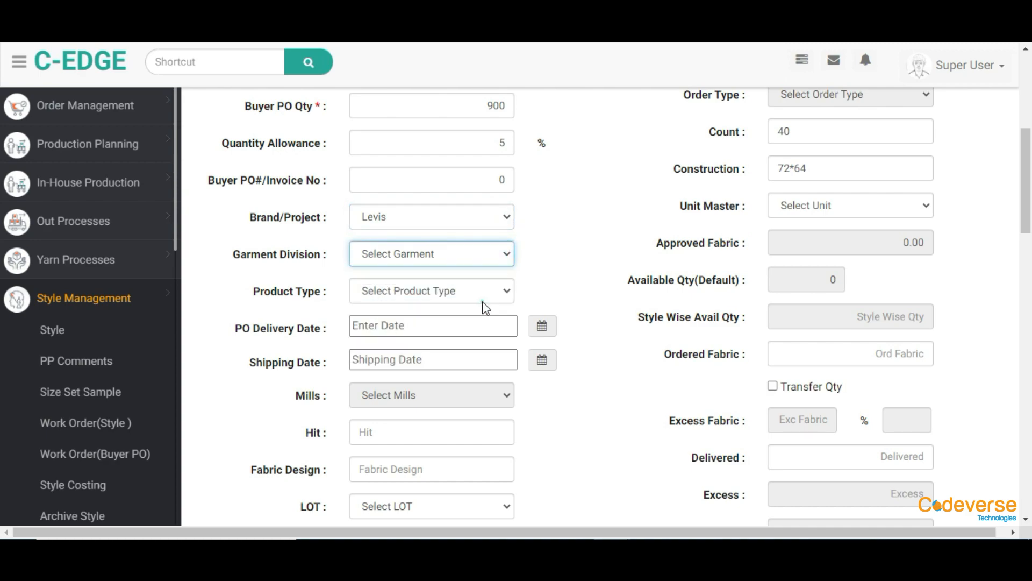
click(476, 292)
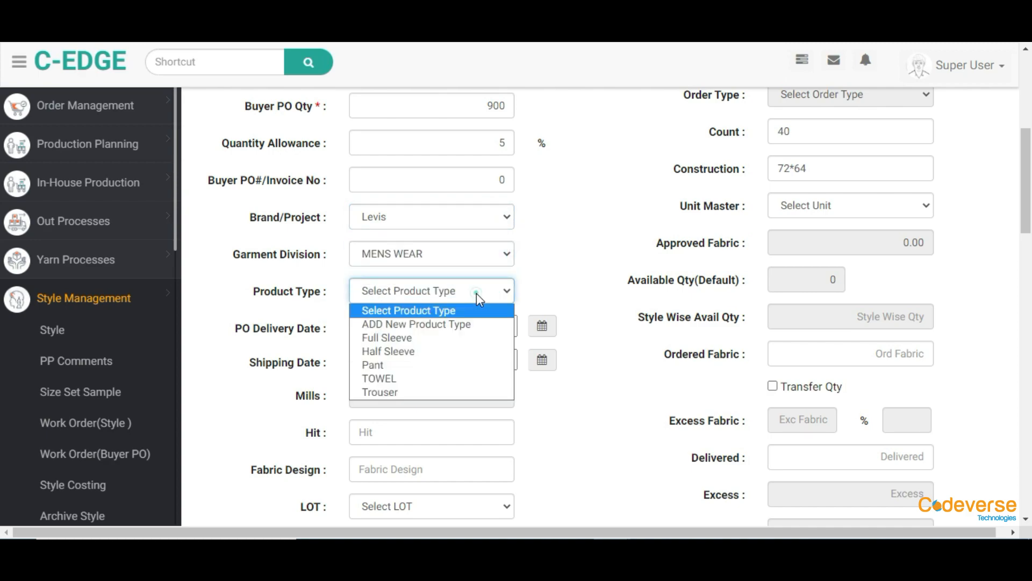
click(460, 392)
Step: Set the PO delivery date to 11/02/2023 and the shipping date to 03/02/2023
click(542, 326)
click(492, 134)
click(492, 134)
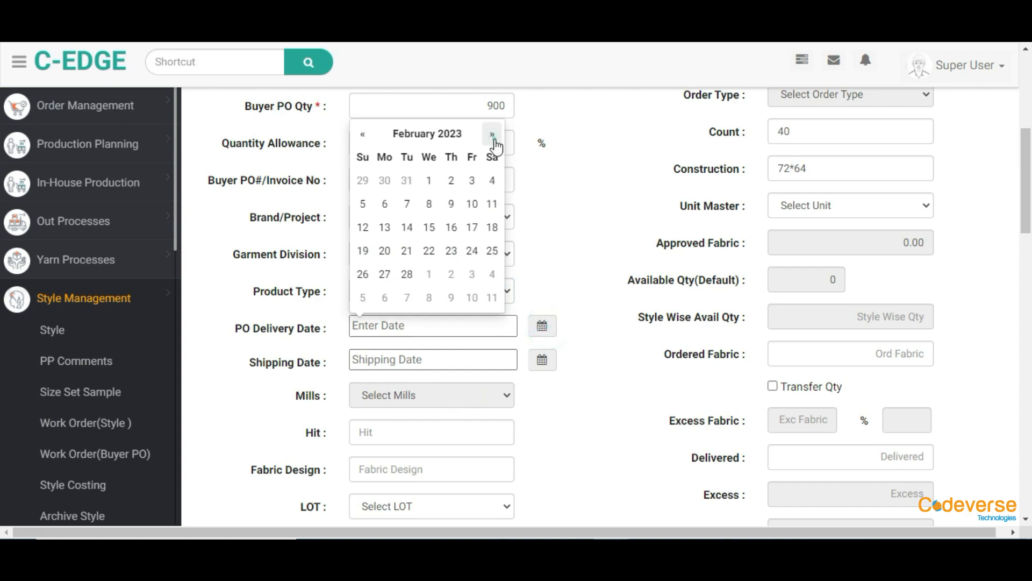
click(492, 204)
click(542, 359)
click(492, 168)
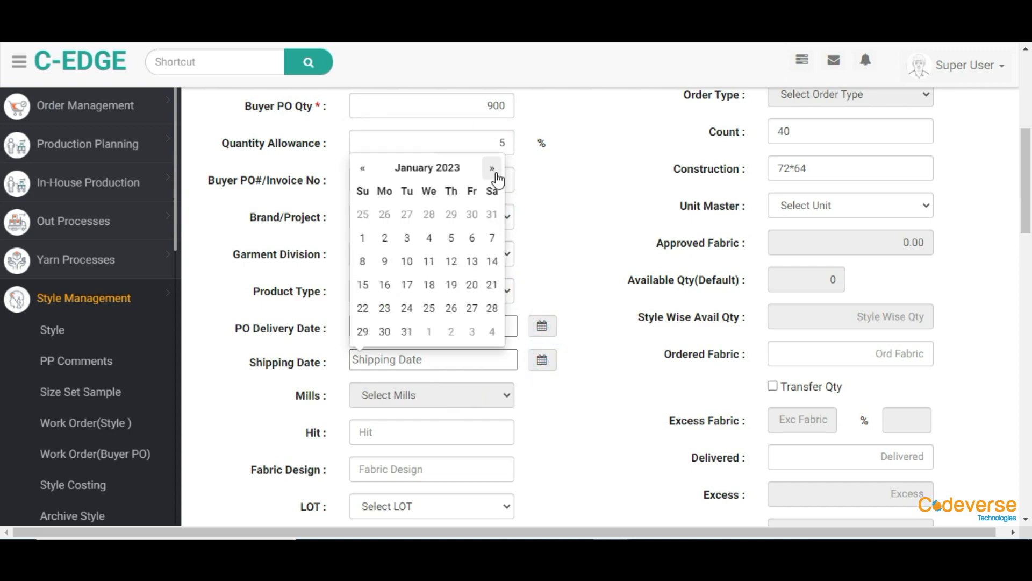
click(492, 168)
click(469, 217)
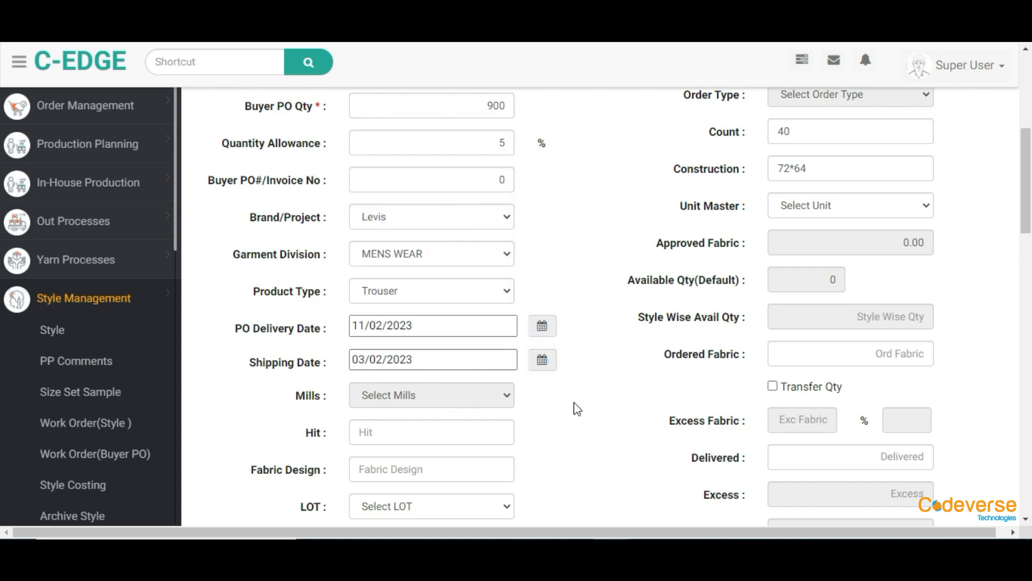
Step: Choose the size range 28, 30, 32, 34, 36 as the style's scale
scroll(577, 409, down, 10)
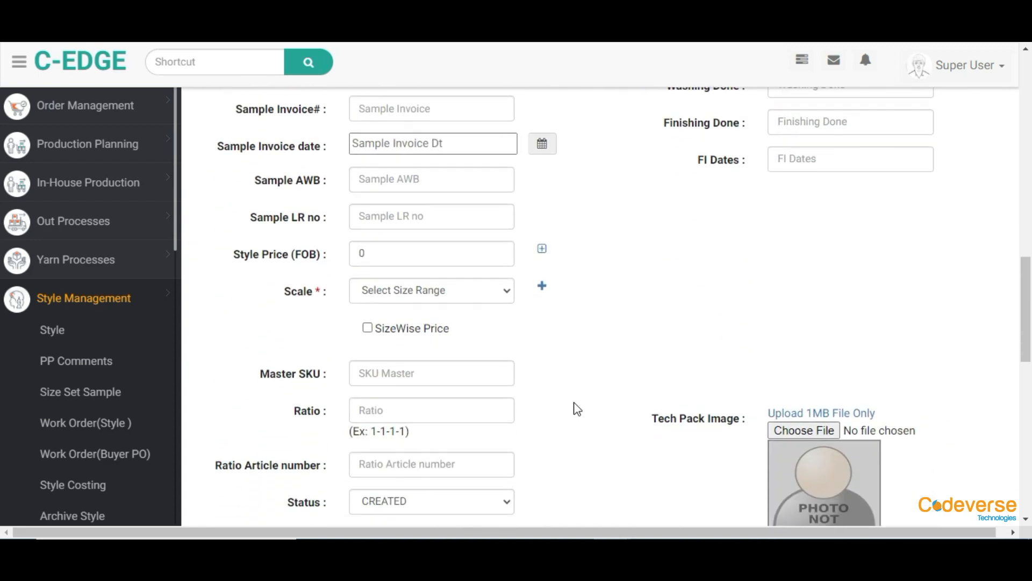
scroll(577, 409, down, 3)
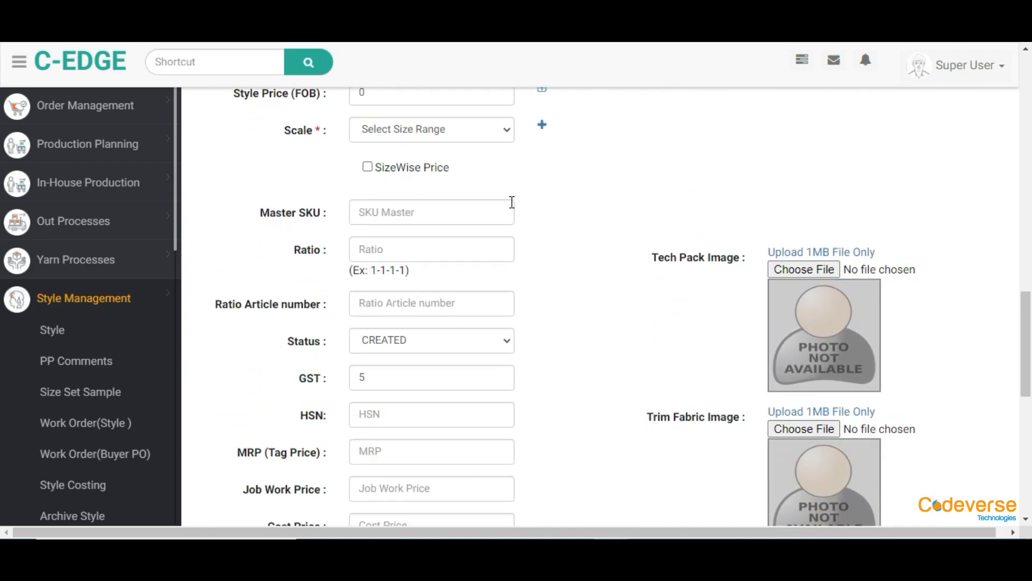
click(471, 138)
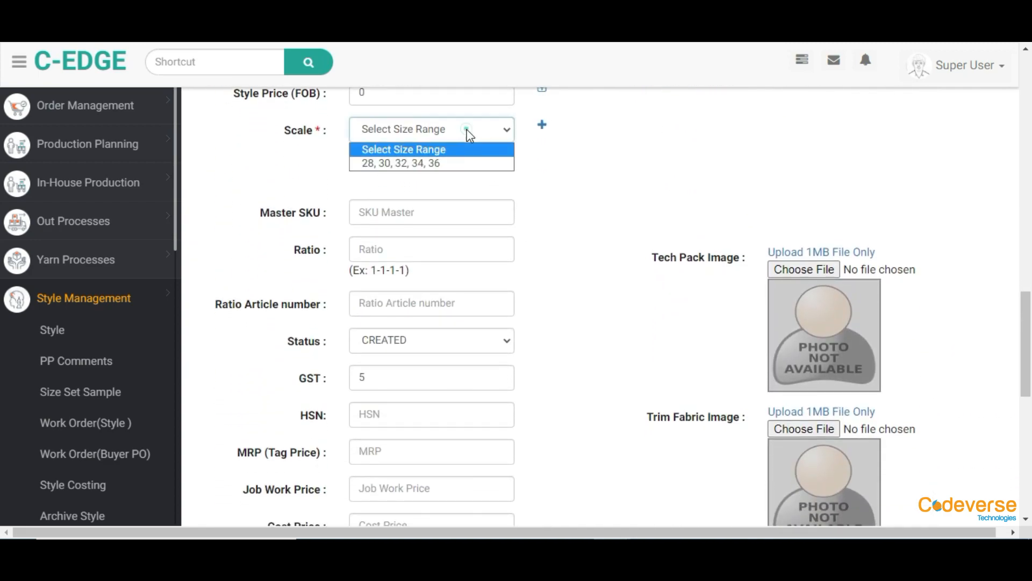
click(463, 161)
Step: Enter size quantities of 100 for 28, 200 for 30, 400 for 32, 100 for 34 and 100 for 36
click(604, 242)
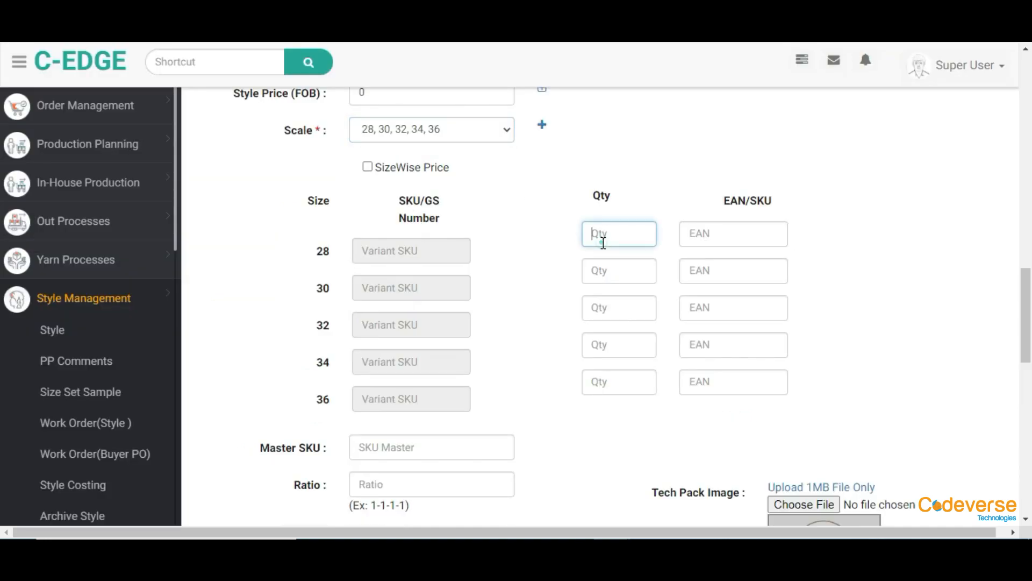
key(Tab)
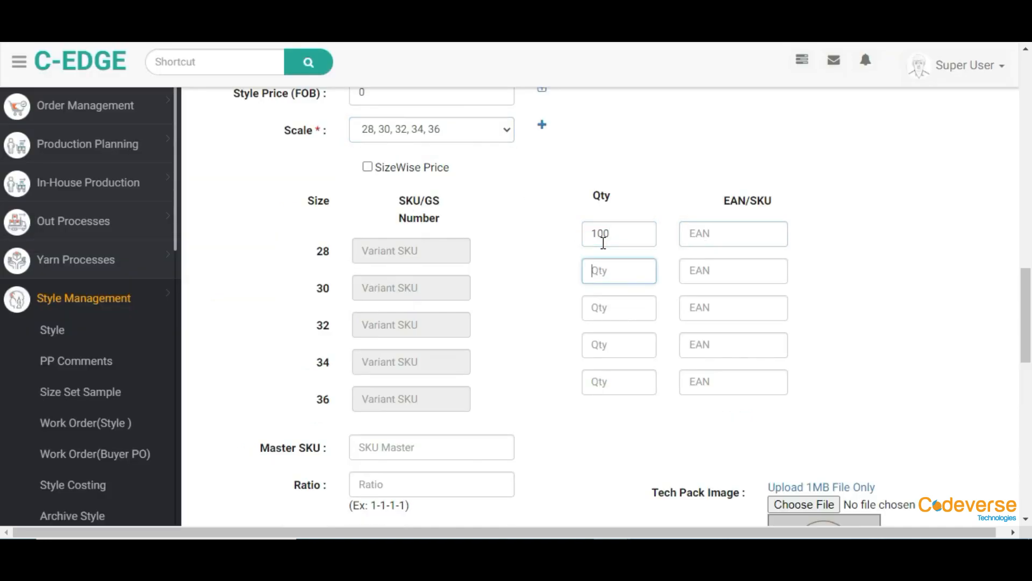
text(200)
key(Tab)
text(4)
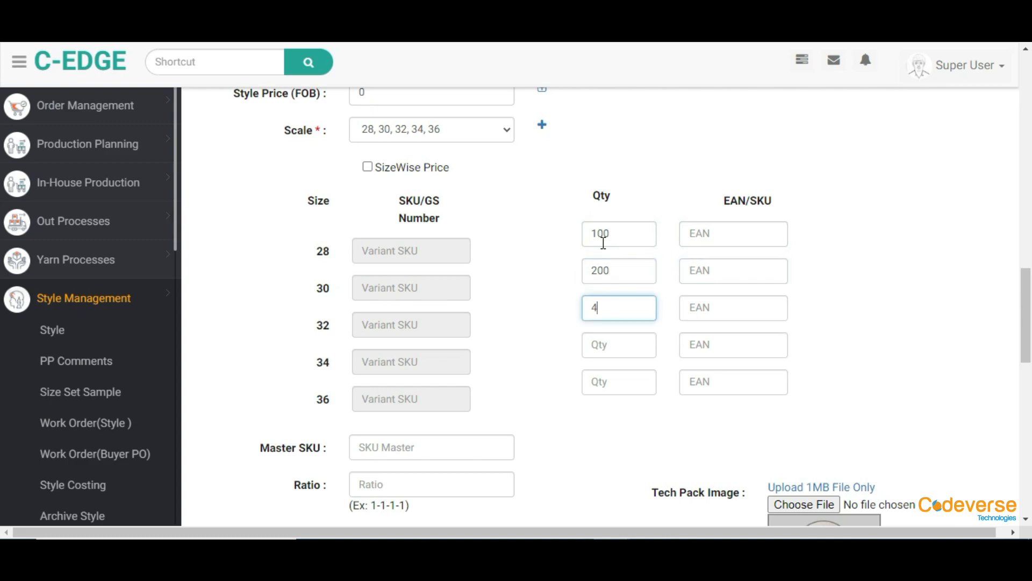
key(Tab)
text(10)
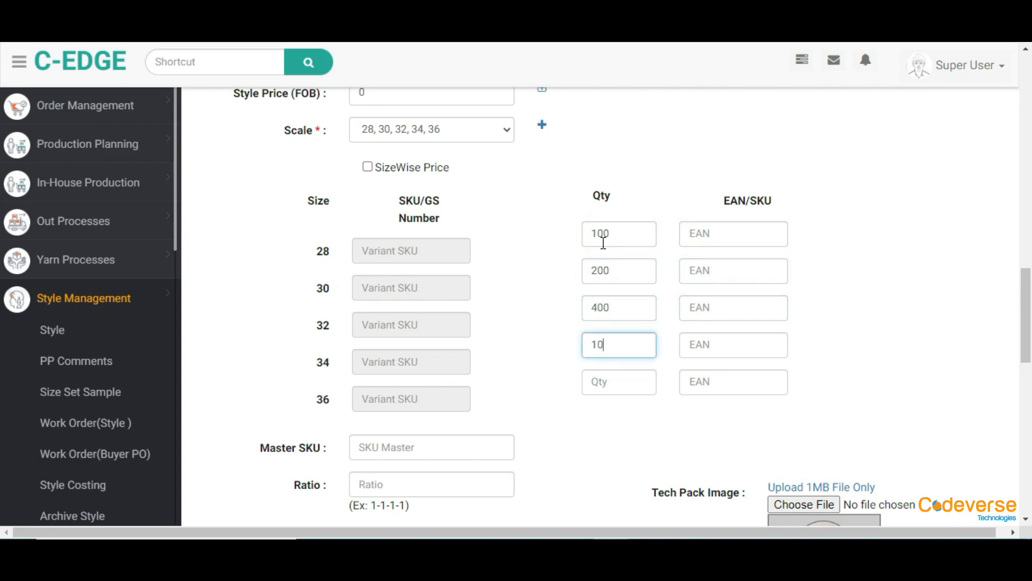
key(Tab)
text(10)
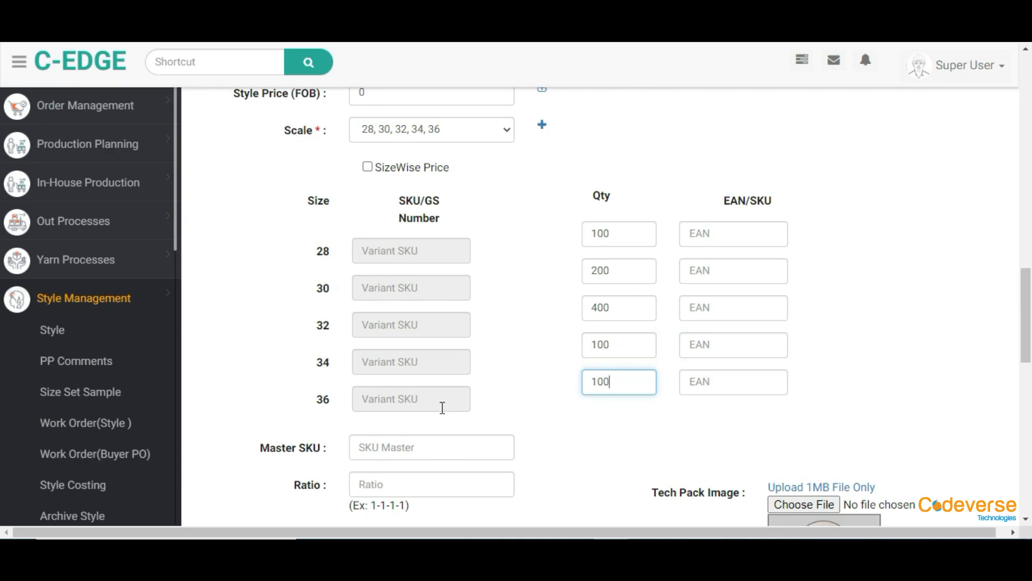
drag(440, 214, 399, 199)
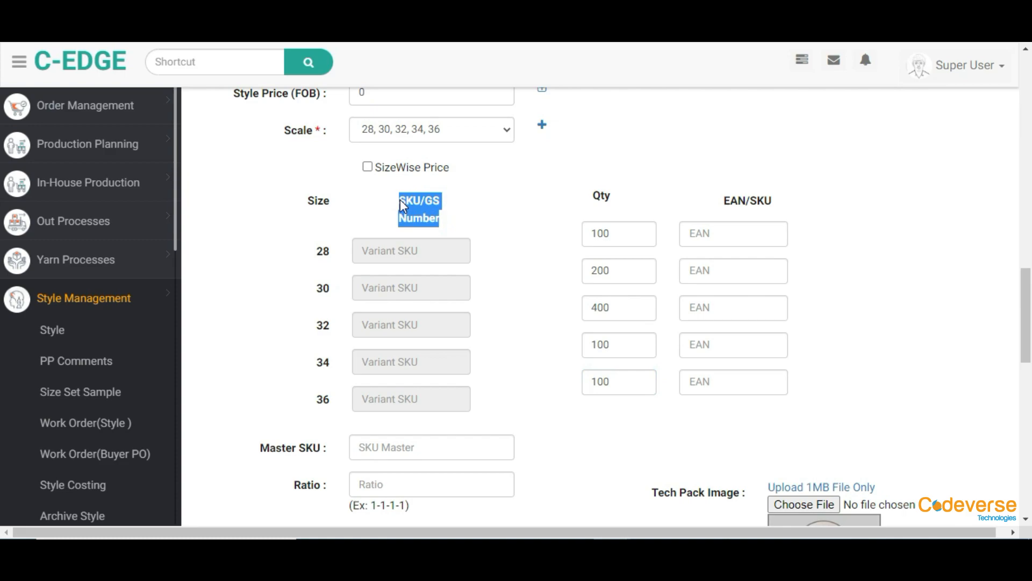
click(724, 205)
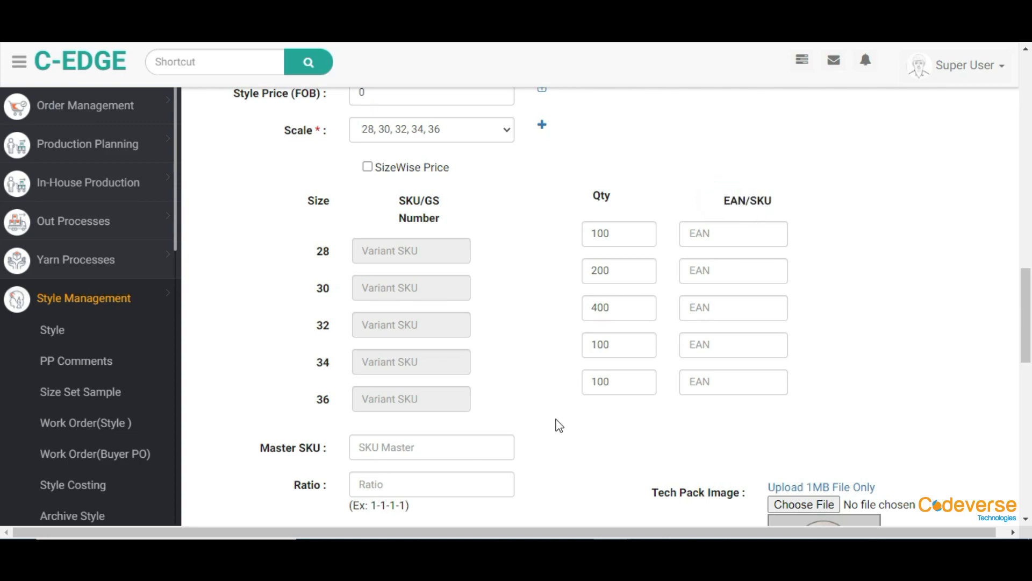
Step: Enter 6203 as the style's HSN code
scroll(559, 425, down, 6)
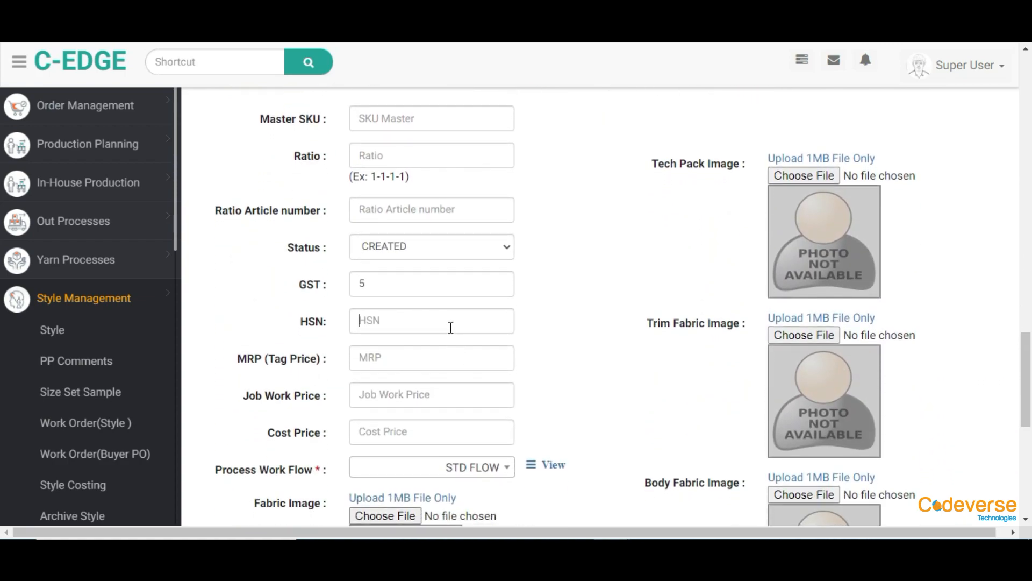
click(451, 327)
text(6203)
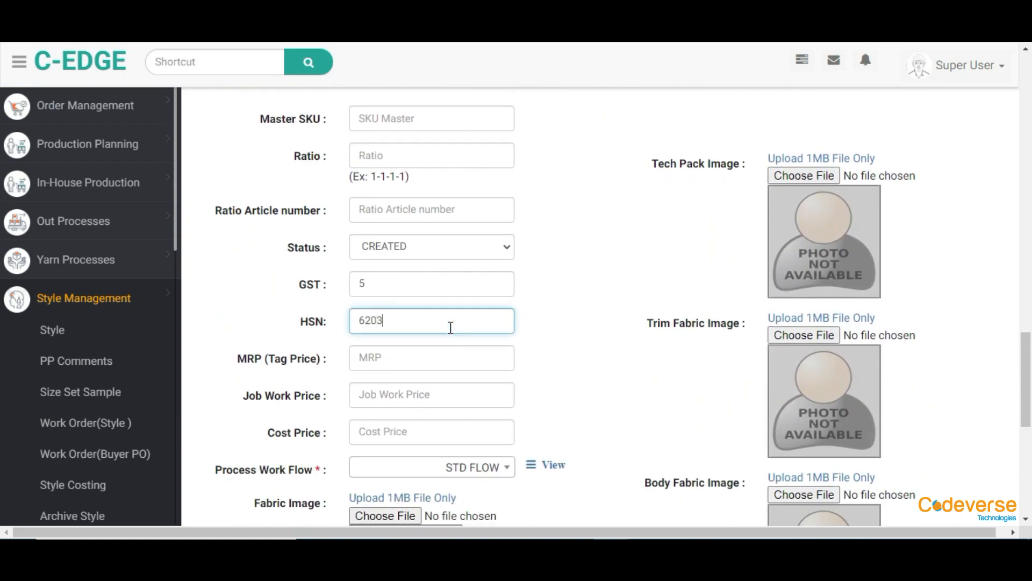
Step: Set the style's MRP (tag price) to 999 and its job work price to 340
key(Tab)
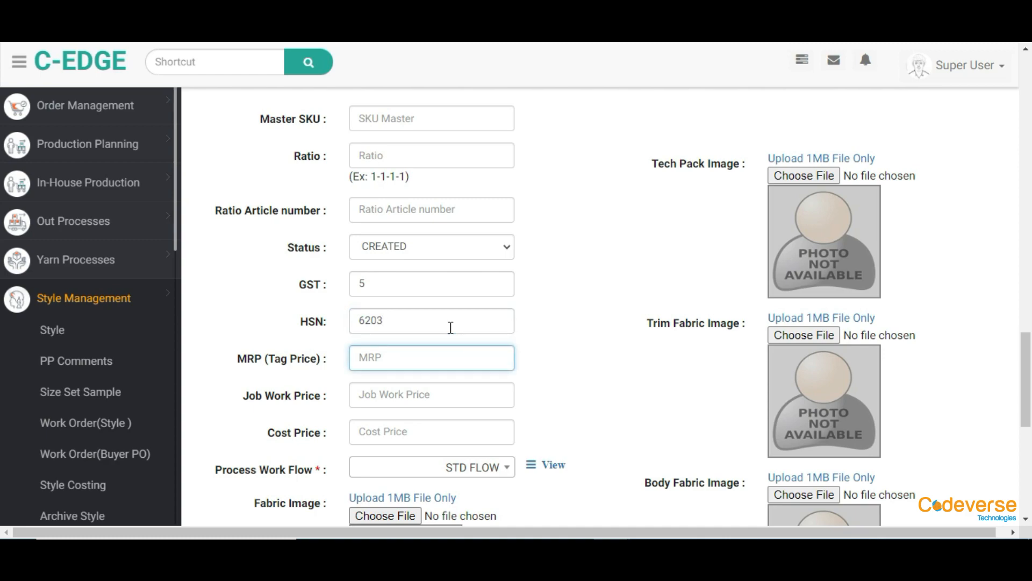
text(999)
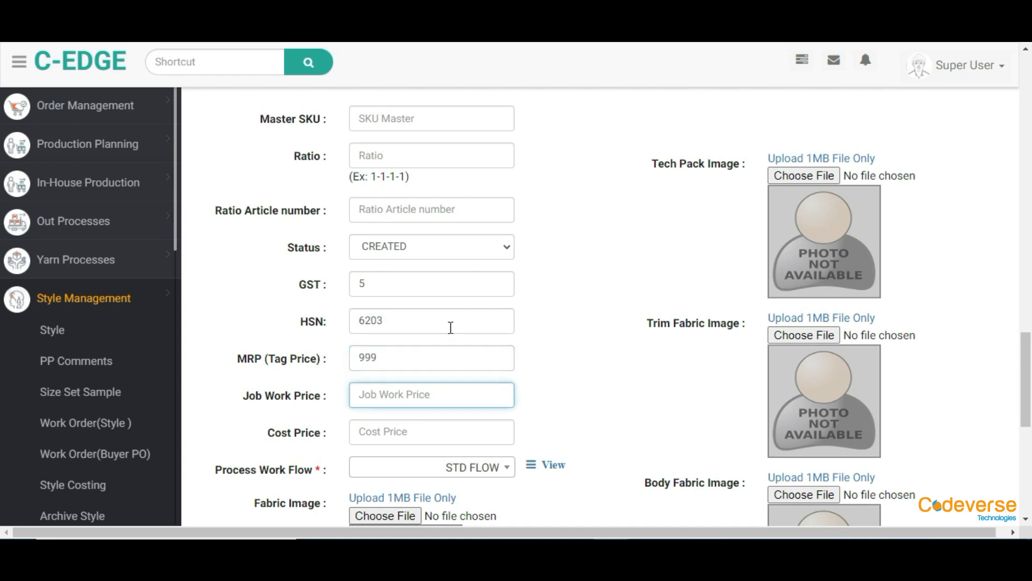
text(340)
Step: Choose STD FLOW as the process work flow, view its list of processes, and close the list
scroll(451, 327, down, 4)
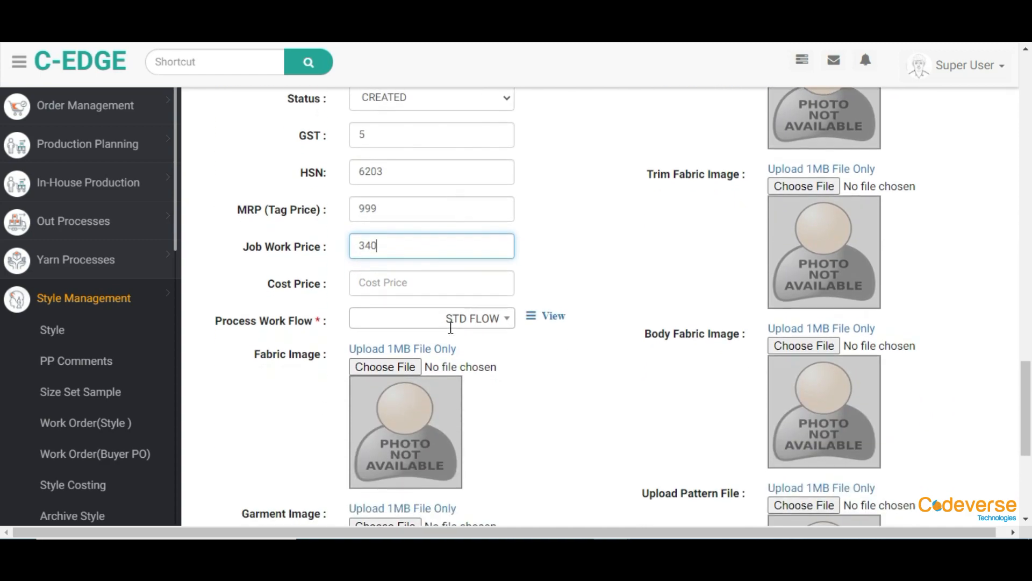
scroll(451, 327, down, 1)
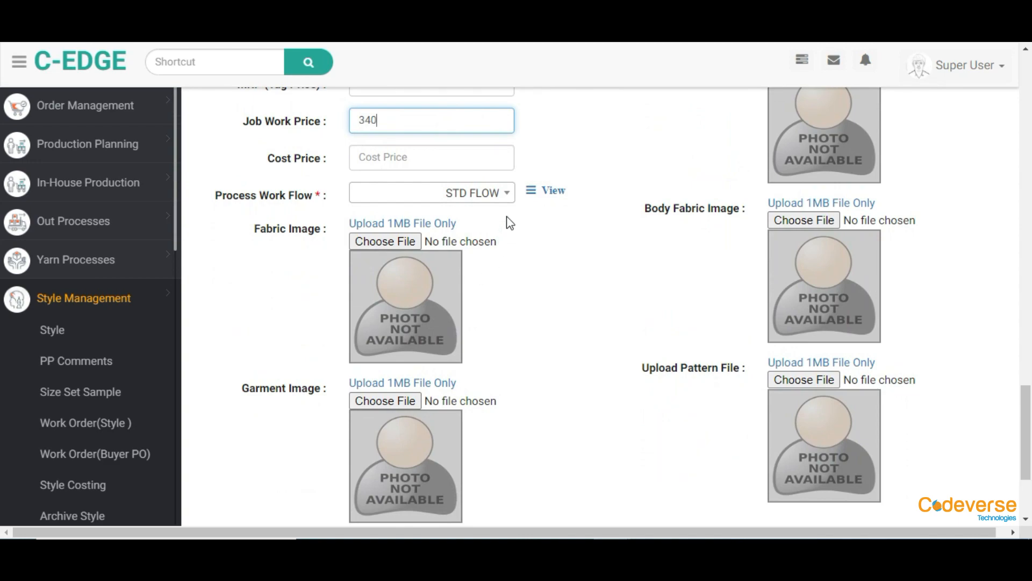
click(507, 195)
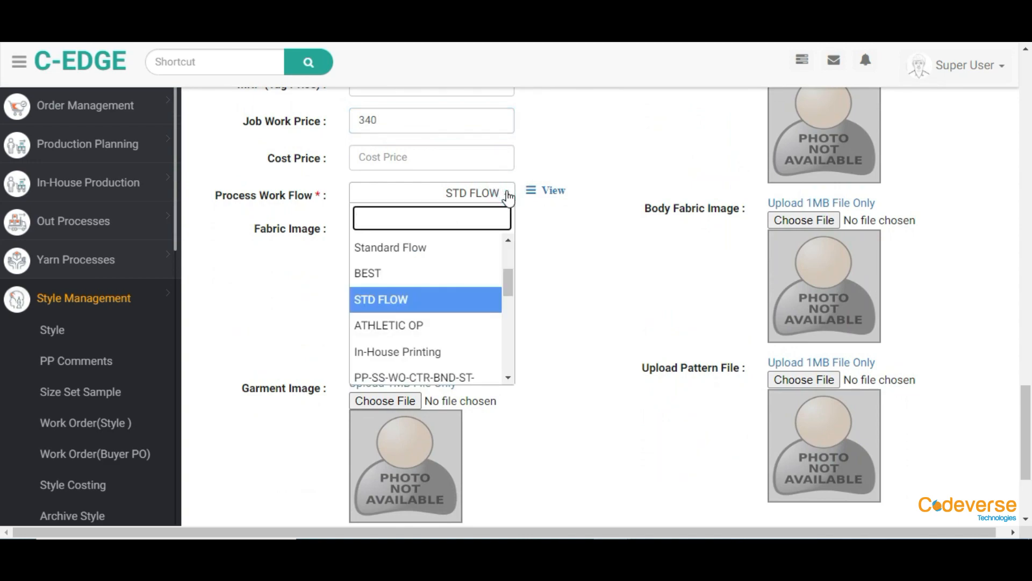
click(435, 305)
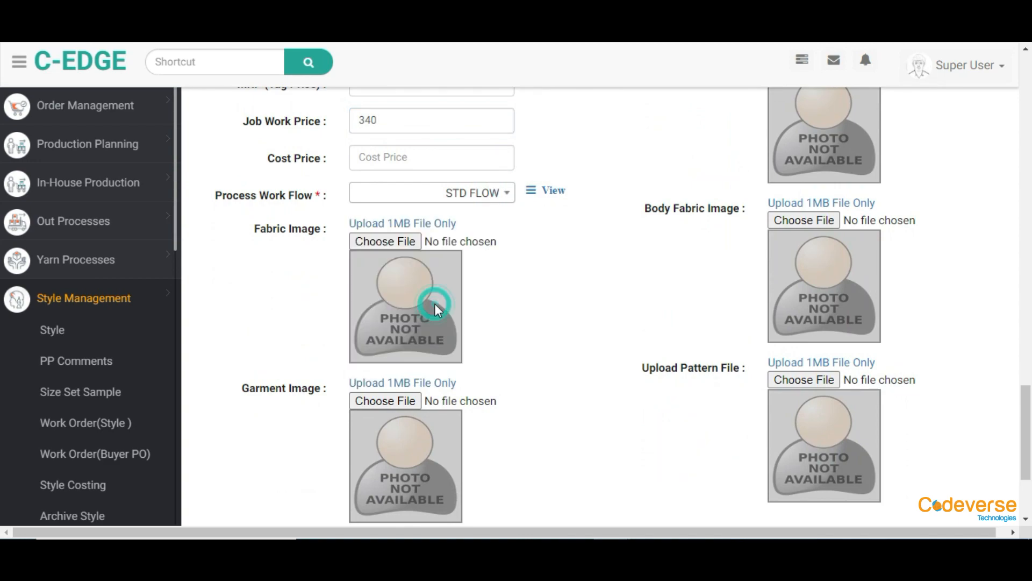
click(530, 194)
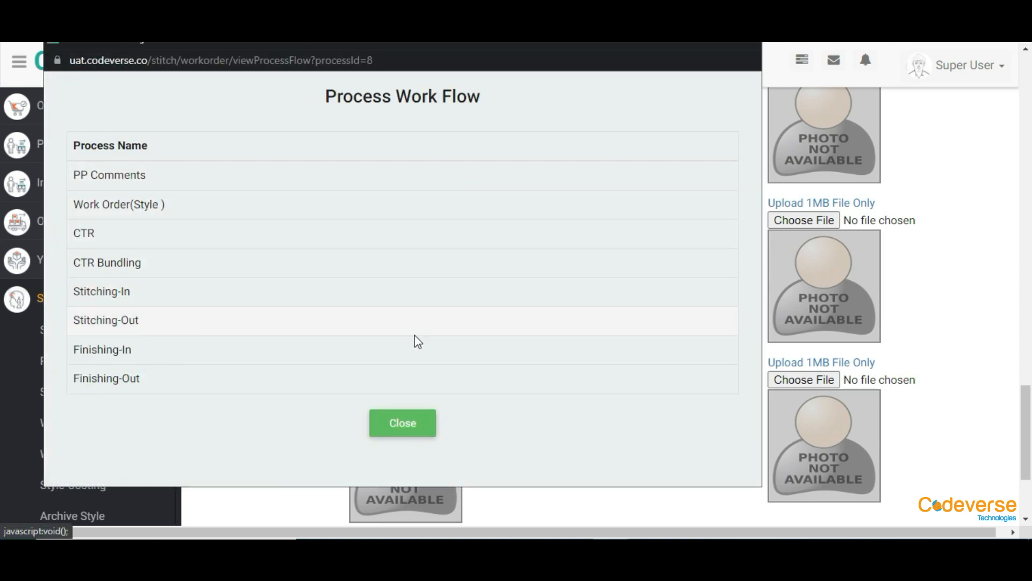
click(406, 423)
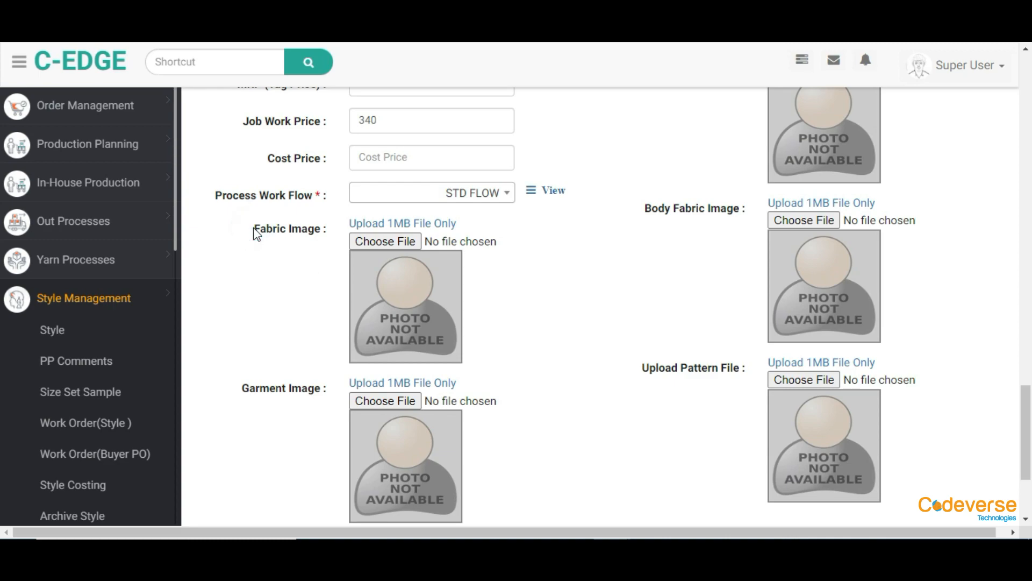
Step: Upload BKTR-20316 as the fabric image and Codeverse 2022 Garment as the garment image
click(370, 240)
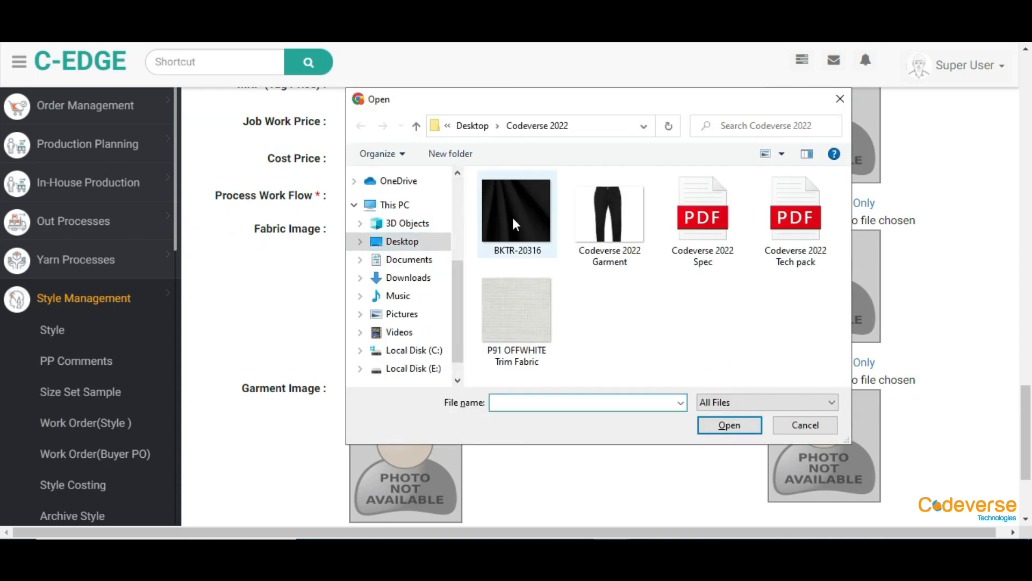
click(512, 217)
click(744, 425)
click(385, 401)
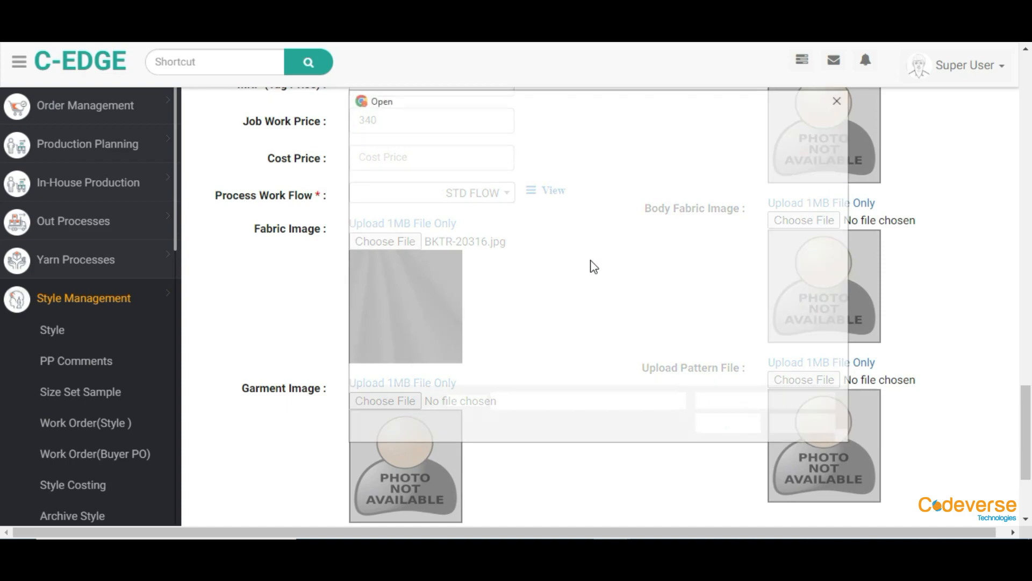
click(636, 221)
click(731, 425)
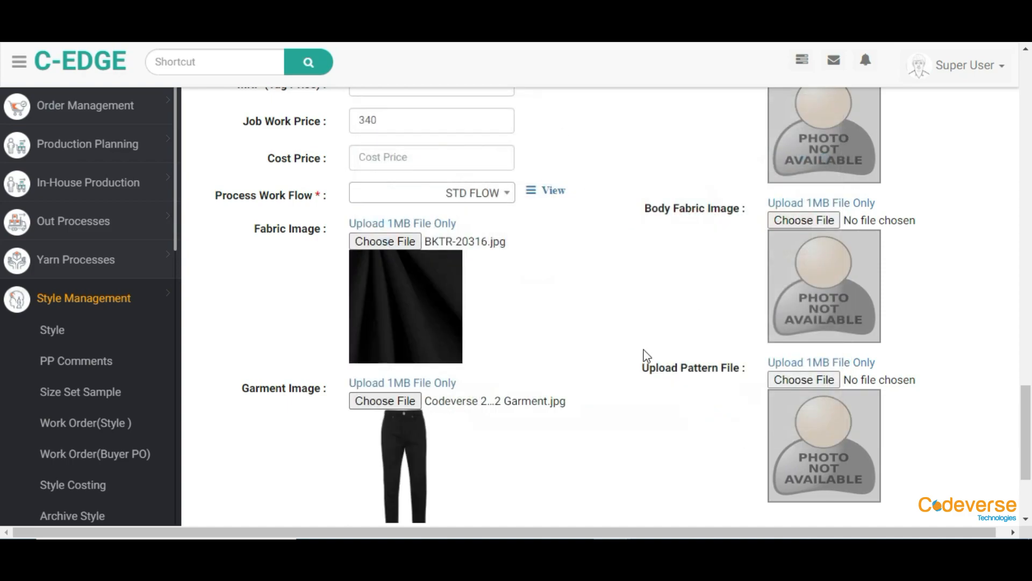
Step: Upload P91 OFFWHITE Trim Fabric as the trim fabric image
scroll(677, 166, up, 5)
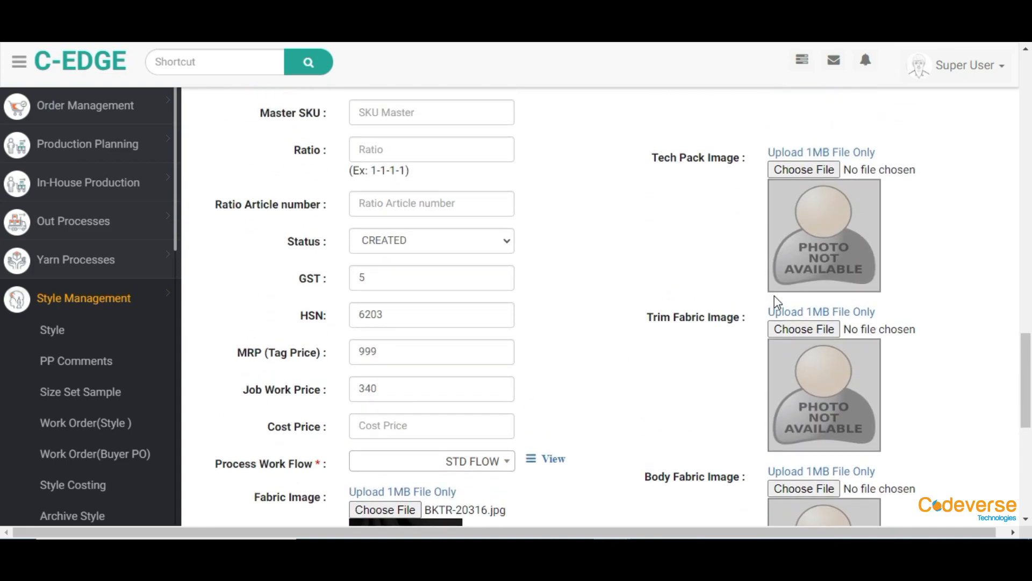
click(785, 327)
click(517, 312)
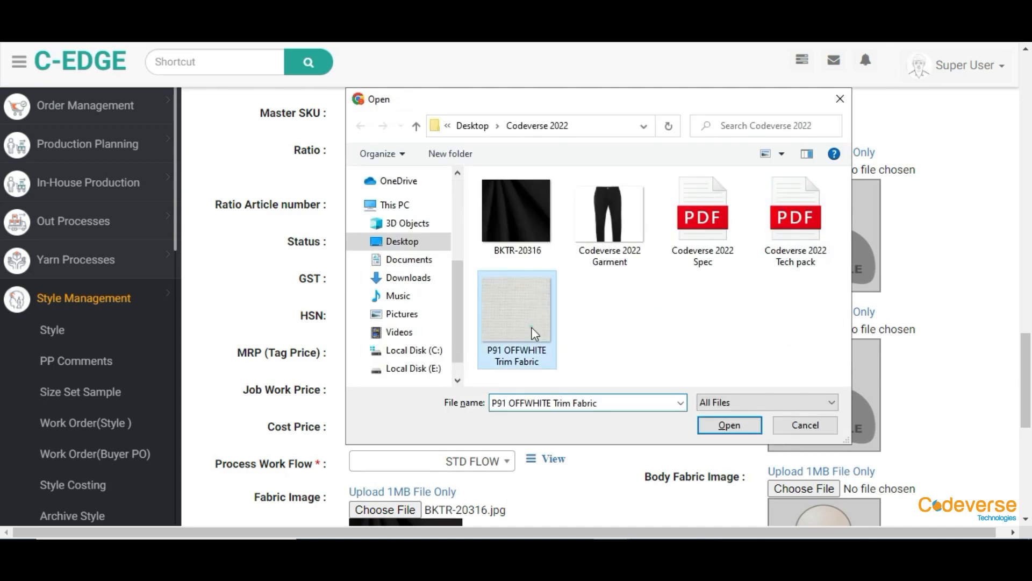
click(729, 425)
Step: Set the approved consumption to 1.3 and check the resulting approved fabric quantity
scroll(657, 231, up, 6)
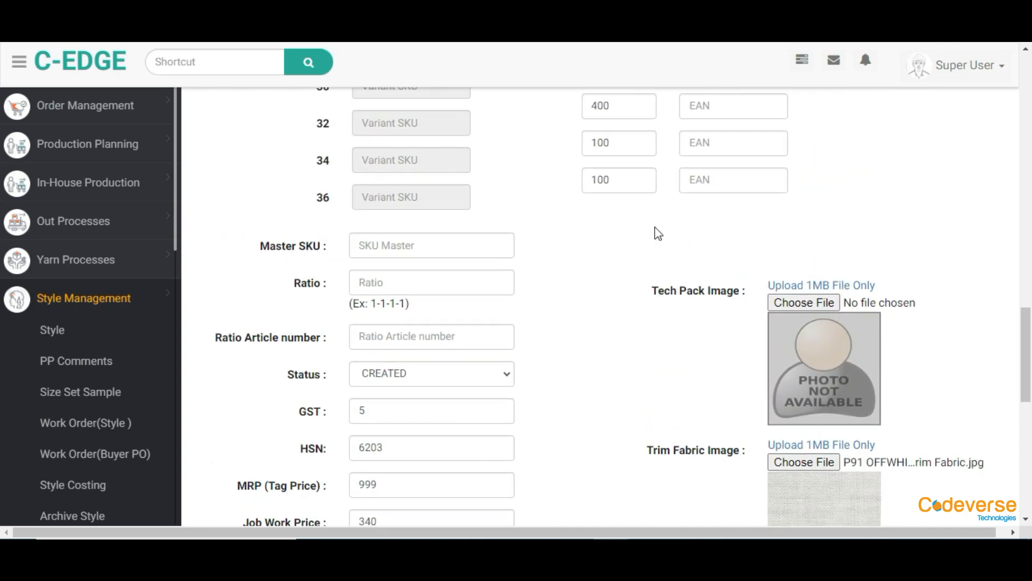
scroll(656, 232, up, 15)
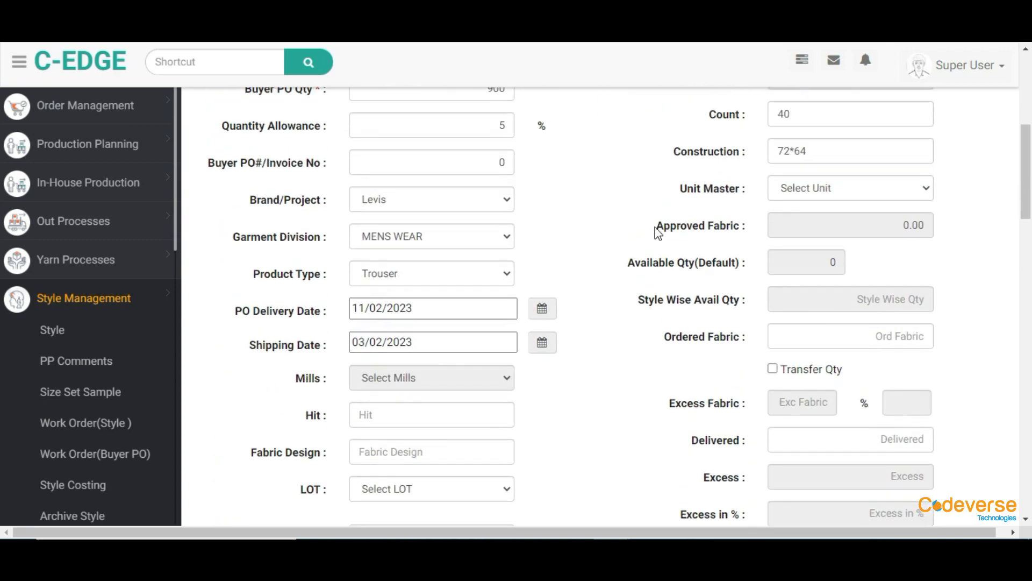
scroll(657, 232, up, 3)
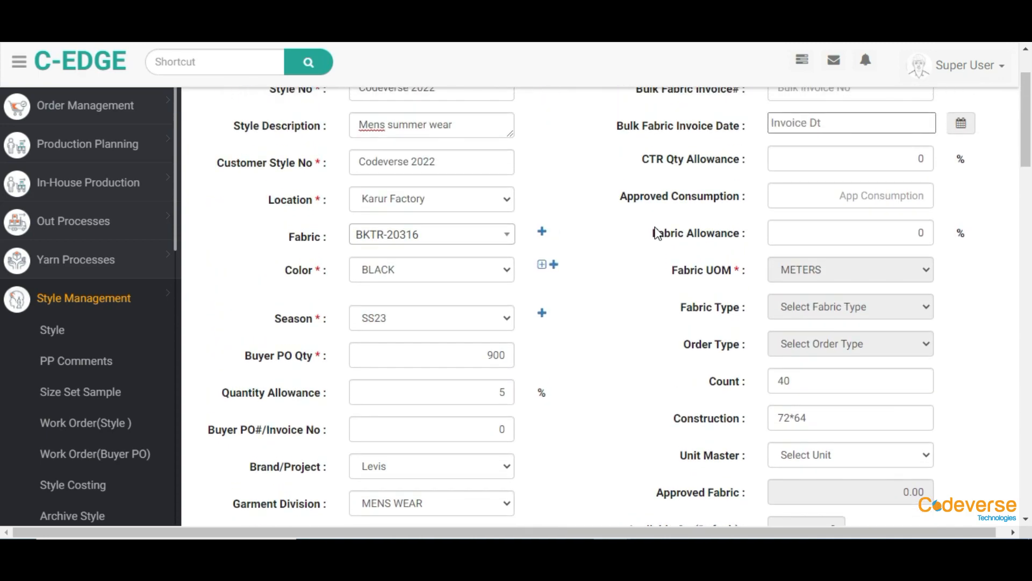
click(878, 200)
text(1.3)
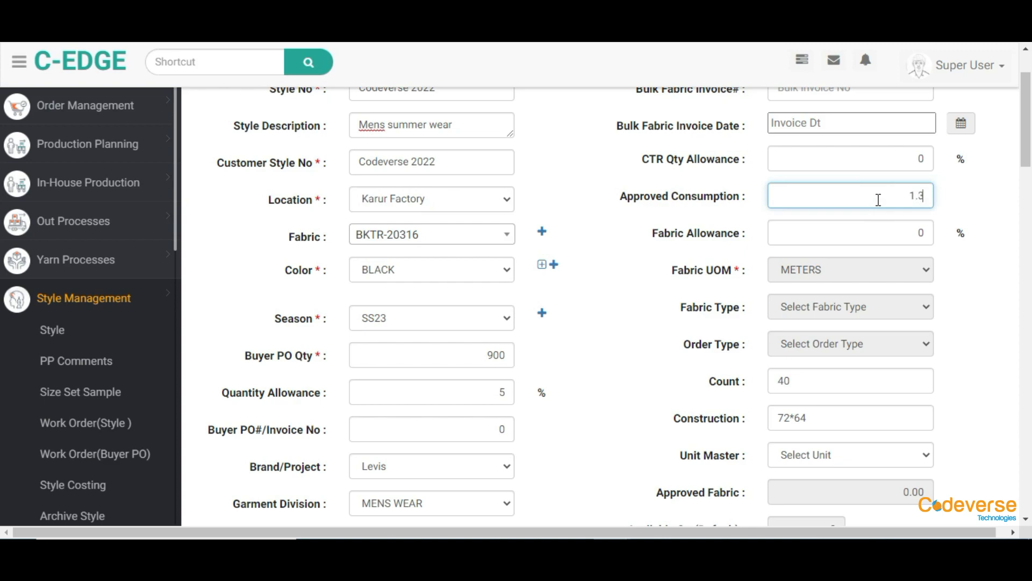
scroll(997, 285, down, 3)
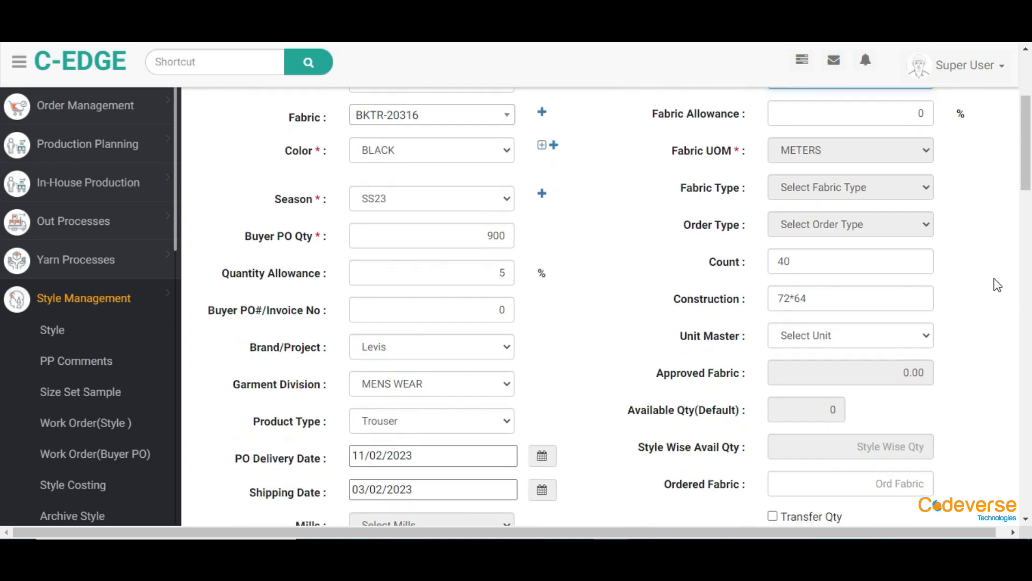
scroll(997, 285, down, 1)
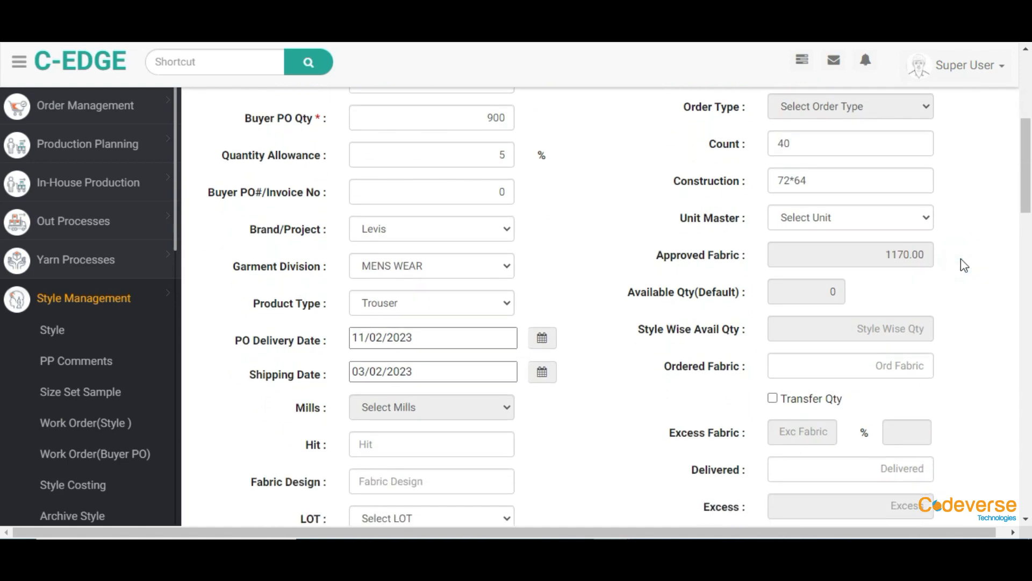
Step: Set the fabric allowance to 5 % and save the new style
scroll(933, 256, up, 1)
scroll(932, 254, up, 5)
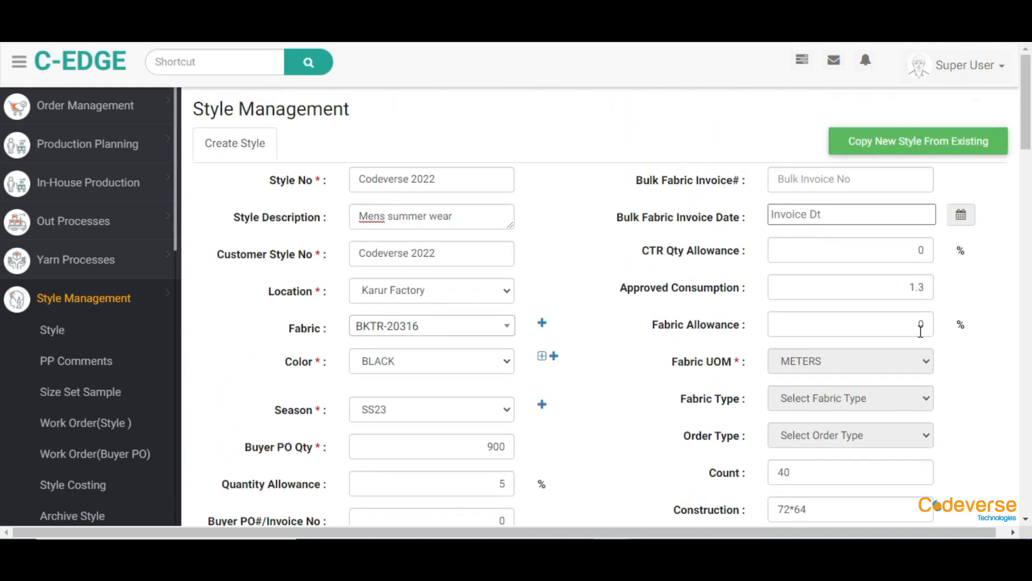
double_click(921, 327)
text(5)
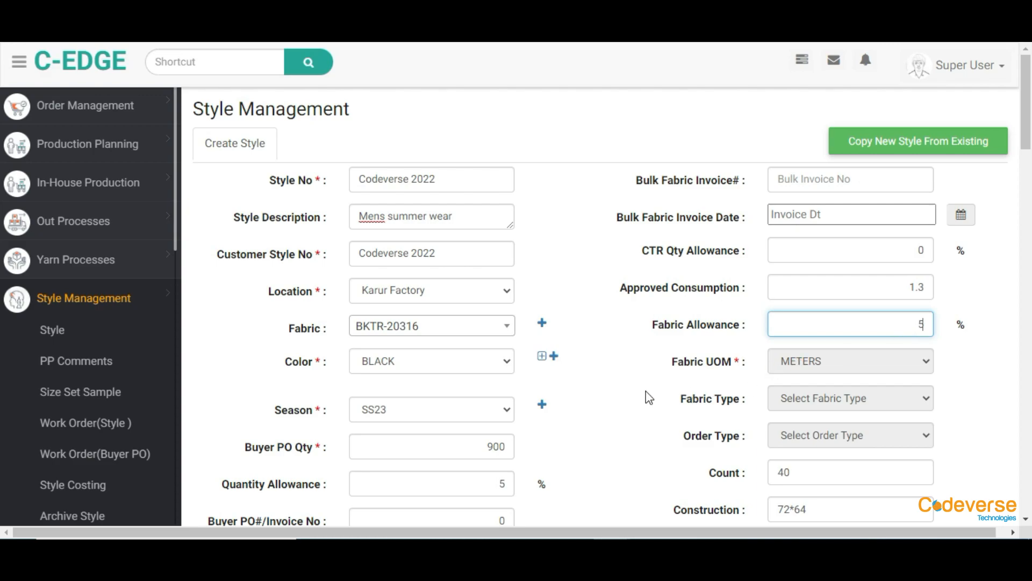
scroll(646, 392, down, 15)
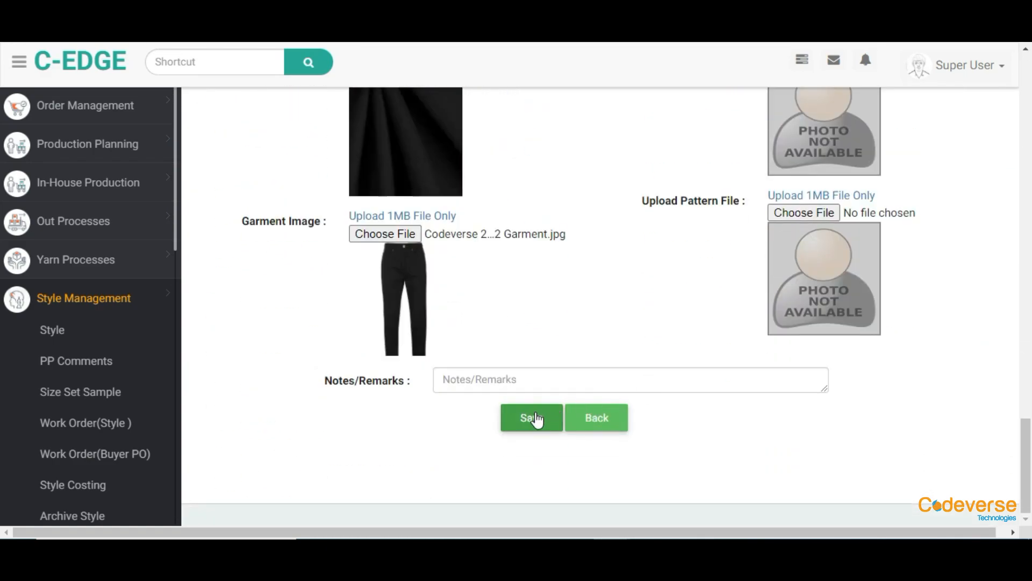
click(532, 418)
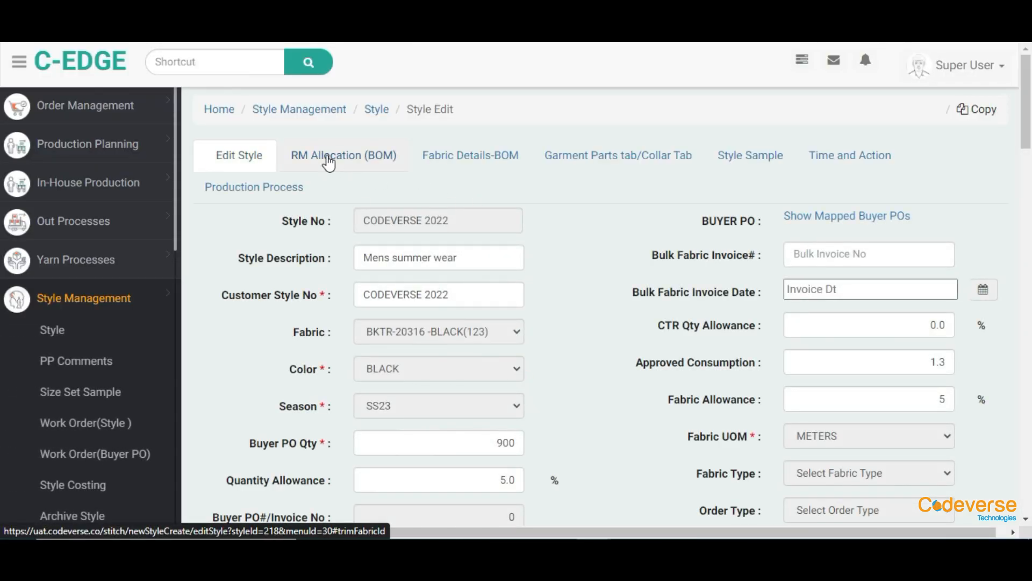
Step: Add WASH CARE LABEL SLPLDWC0053 to the sewing raw materials in the style's RM allocation (BOM)
click(329, 158)
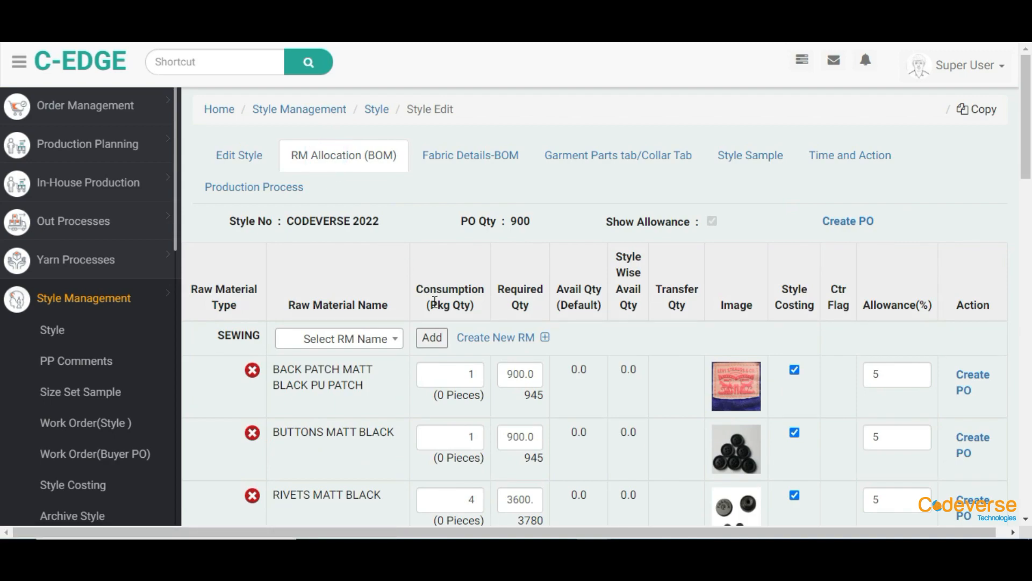
scroll(434, 301, down, 3)
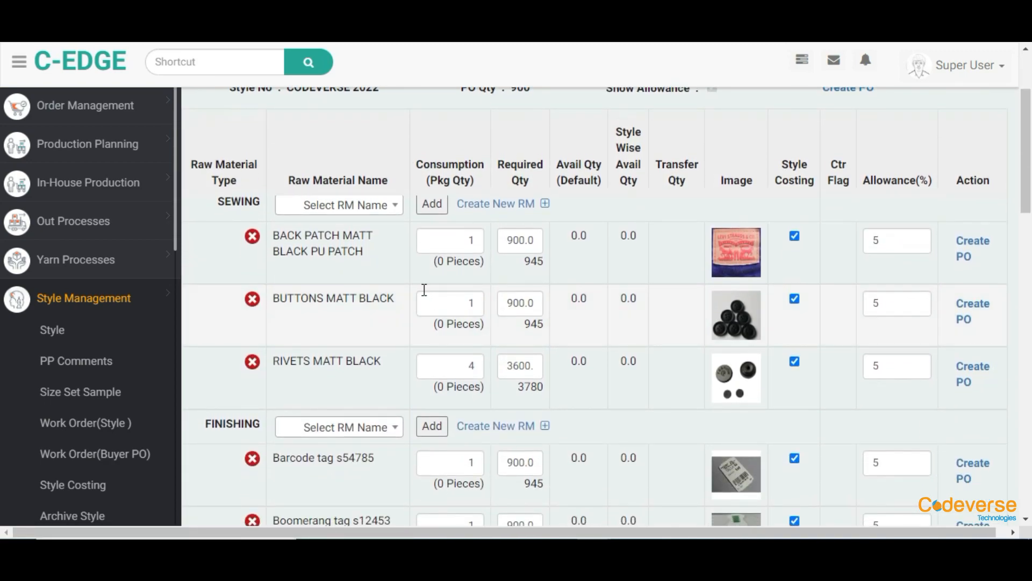
click(364, 206)
text(slp)
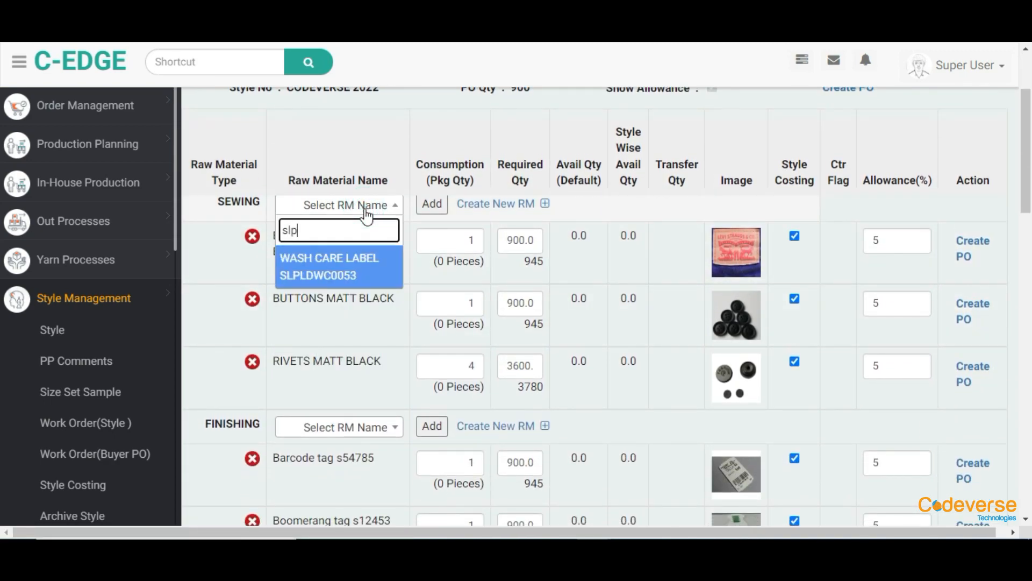
click(340, 269)
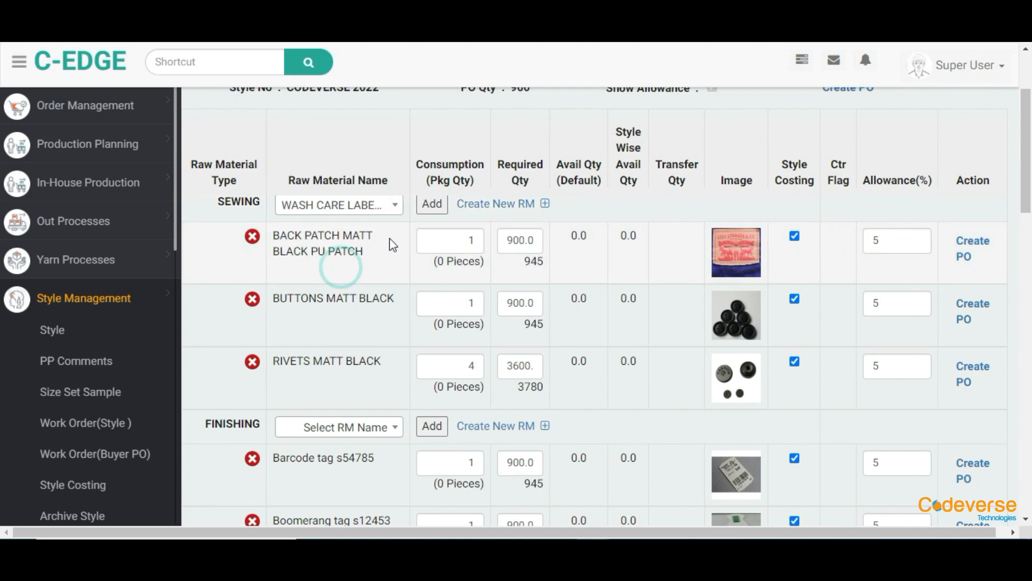
click(432, 204)
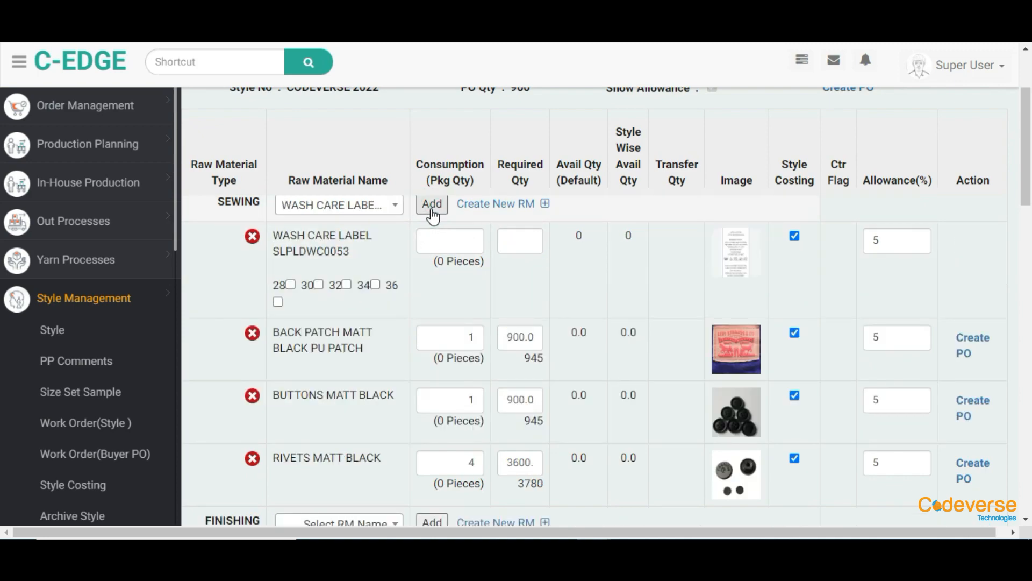
Step: Review the creation form for a new sewing raw material and close it without creating one
click(492, 206)
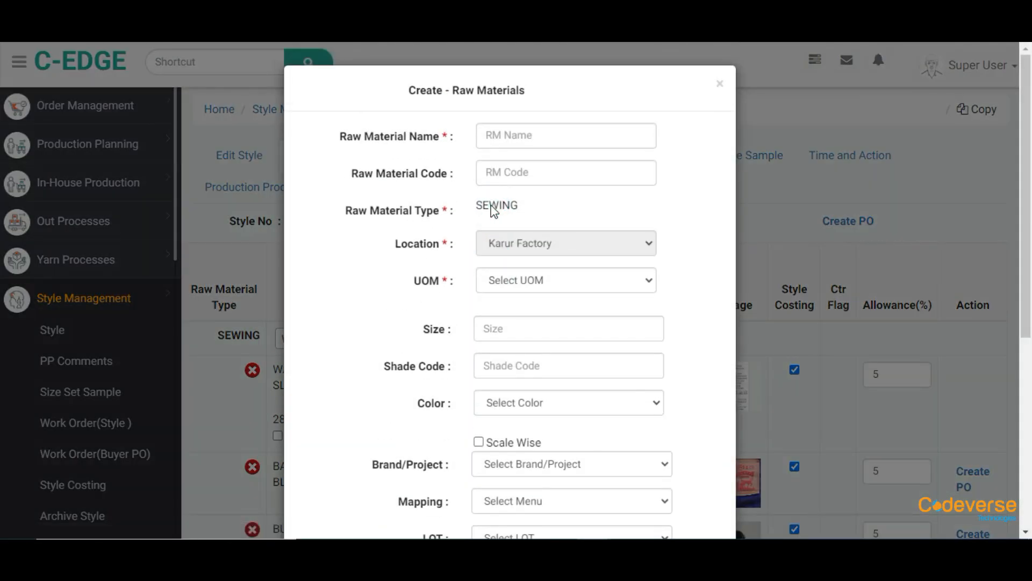
scroll(493, 211, down, 6)
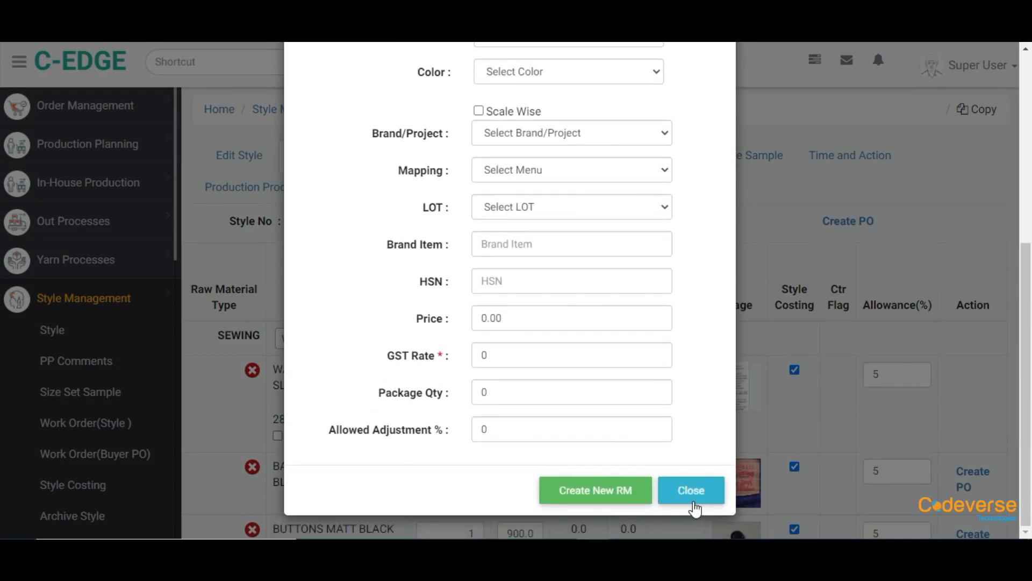
click(691, 498)
Step: Set the wash care label's consumption to 1 and apply it to sizes 28, 30, 32, 34 and 36
click(445, 375)
text(1)
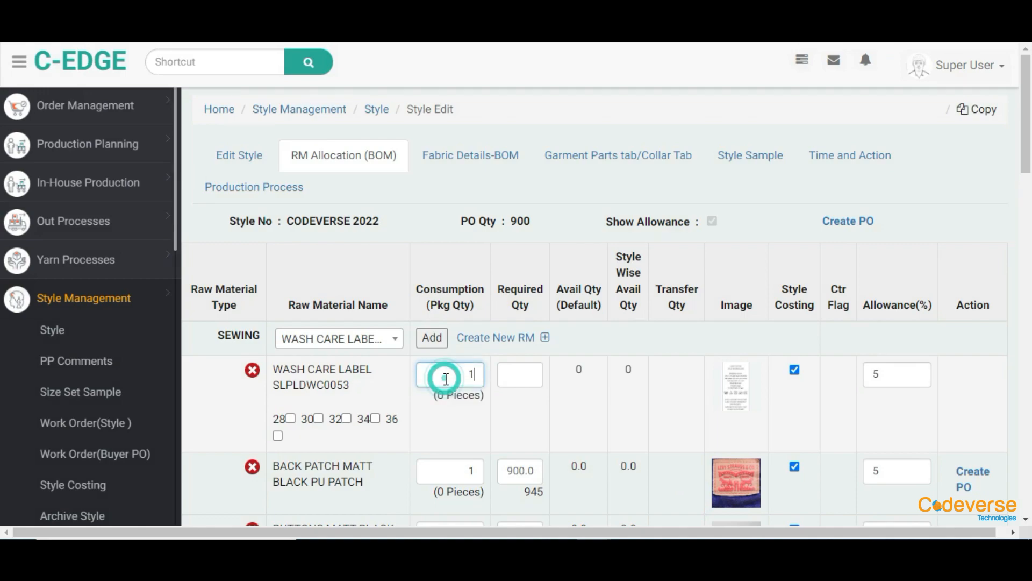
click(293, 421)
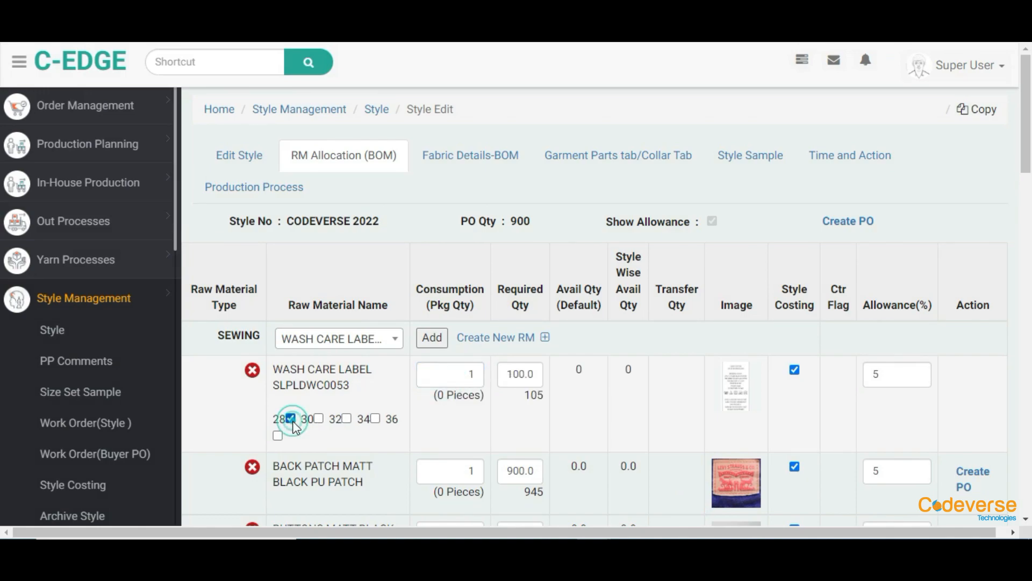
key(Tab)
key(space)
key(Tab)
key(space)
key(Tab)
key(space)
key(Tab)
key(space)
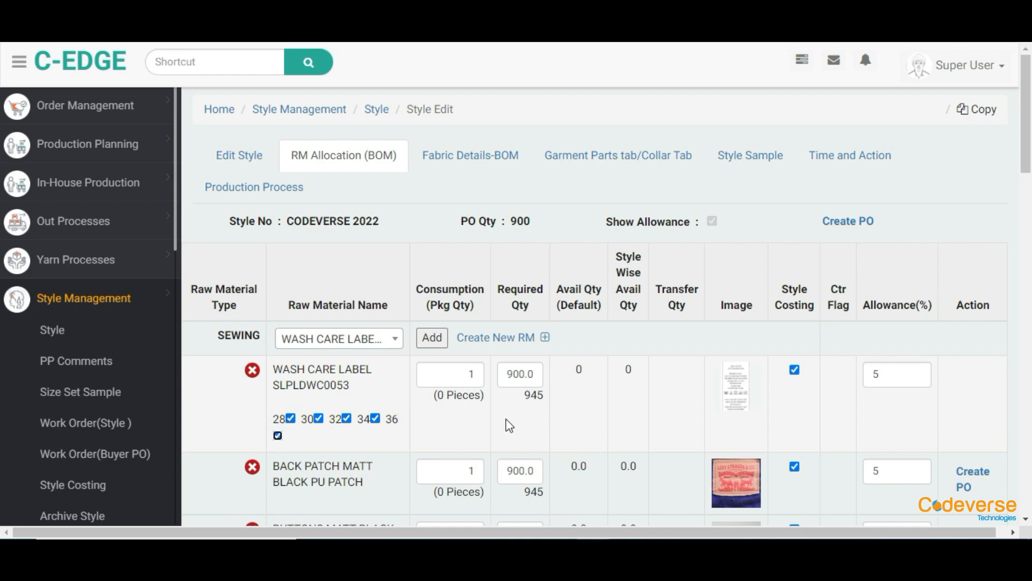
Step: Check the wash care label's required quantity, its allowance percentage and the required quantity including allowance
double_click(522, 373)
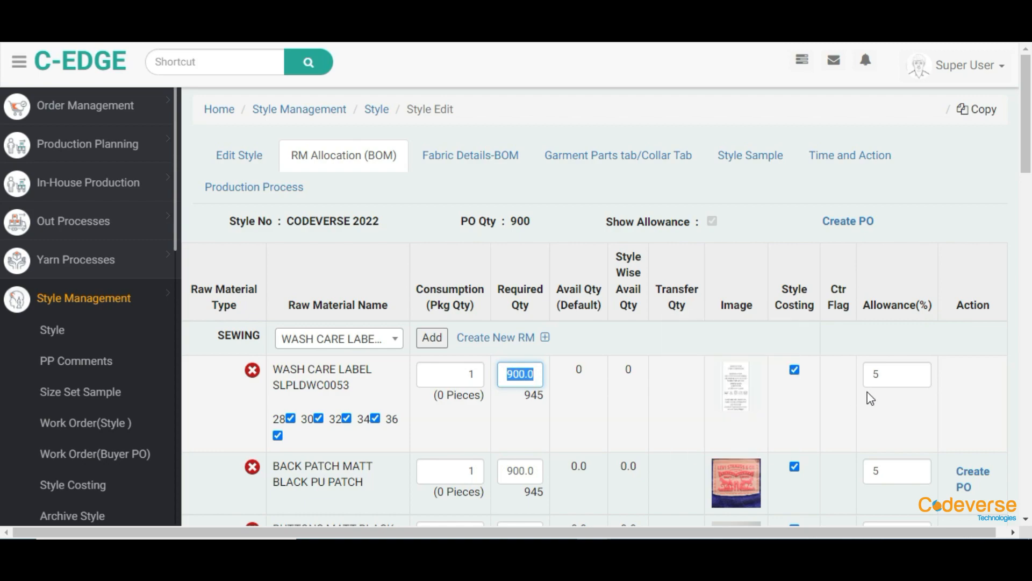
click(884, 374)
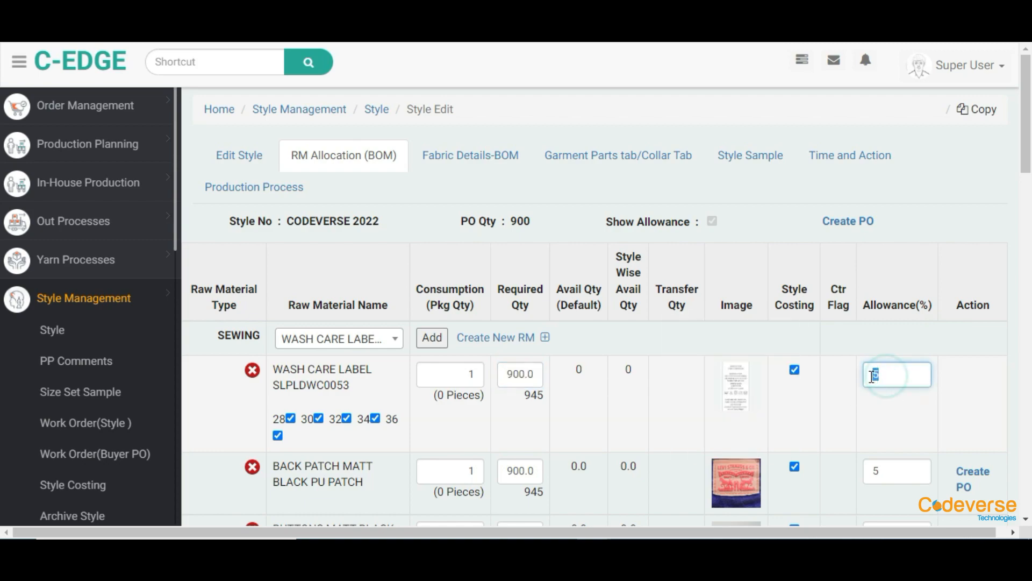
drag(542, 396, 523, 396)
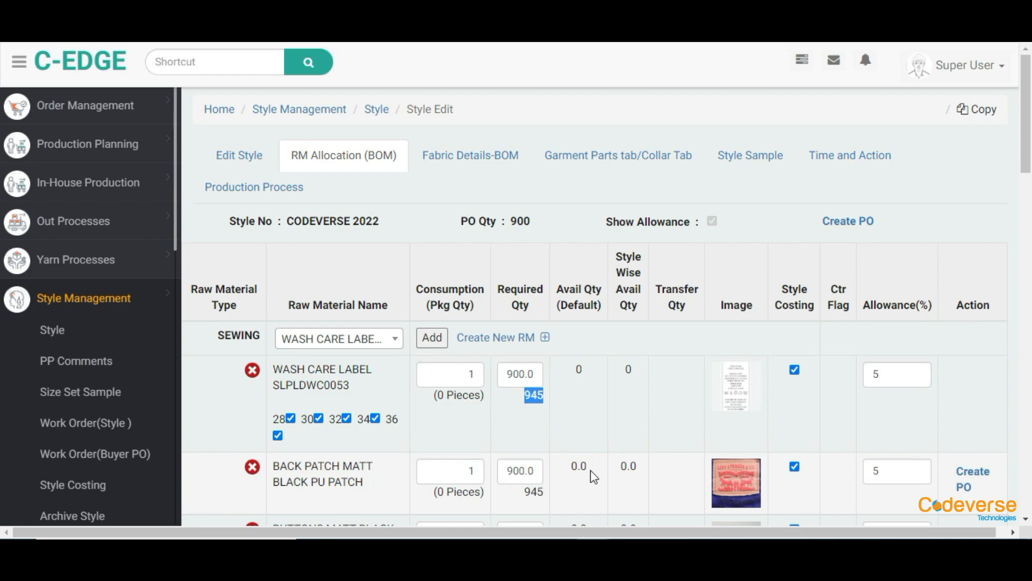
Step: Mark the Kimble Benetton - GREEN finishing material for quantity transfer and check its available stock against its required quantities
scroll(592, 471, down, 7)
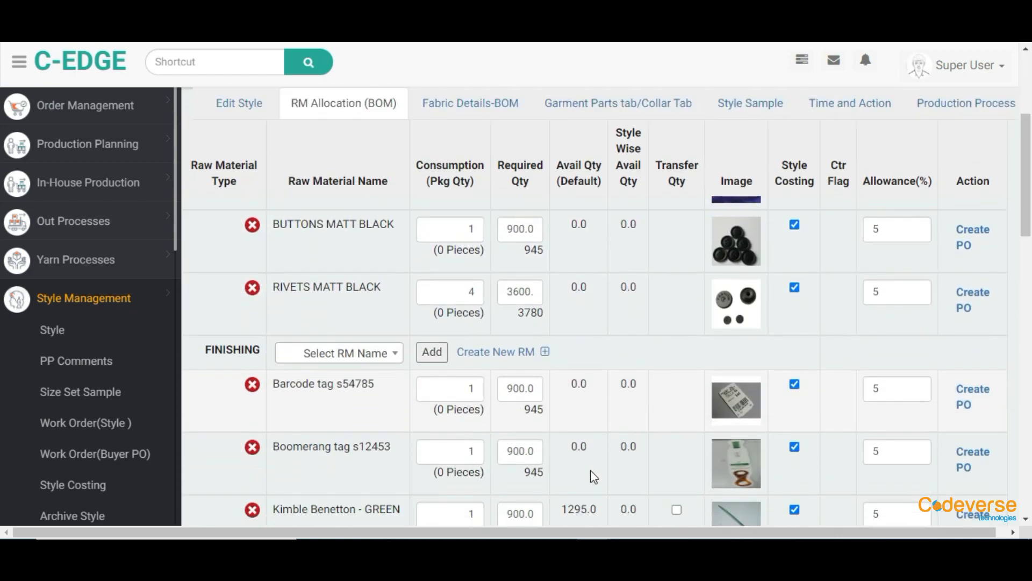
scroll(592, 471, down, 5)
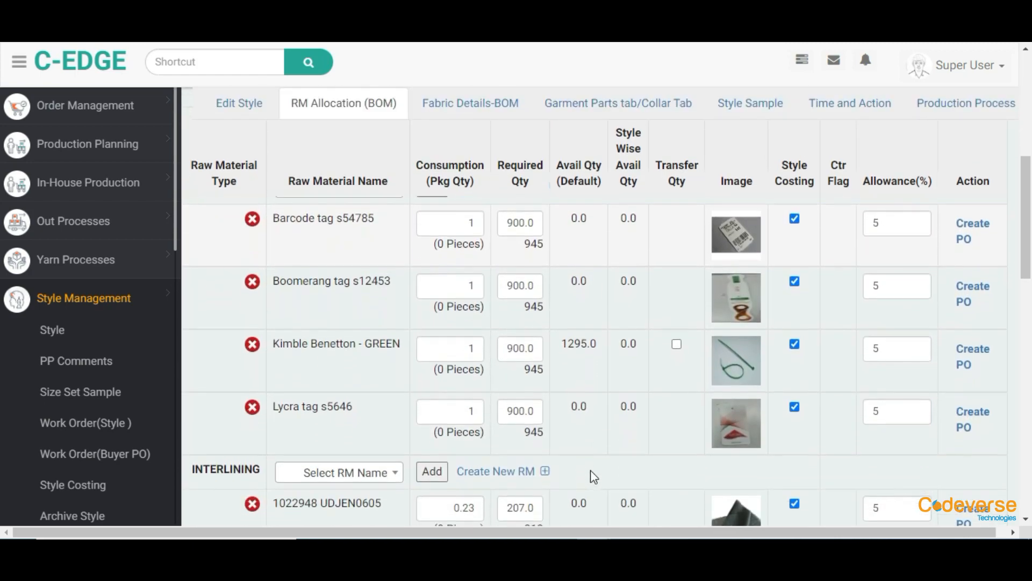
scroll(590, 470, down, 1)
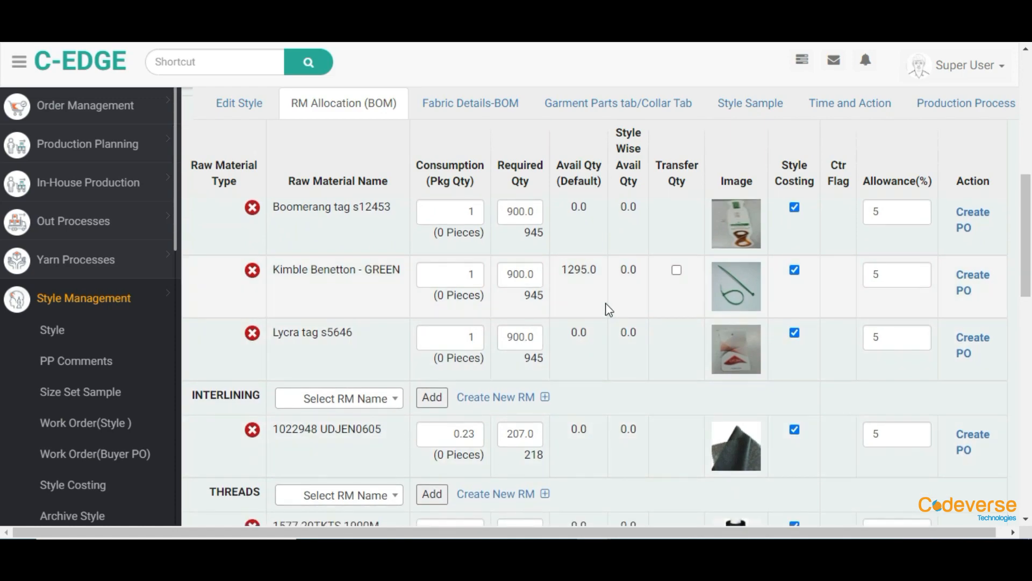
drag(601, 267, 564, 273)
click(676, 271)
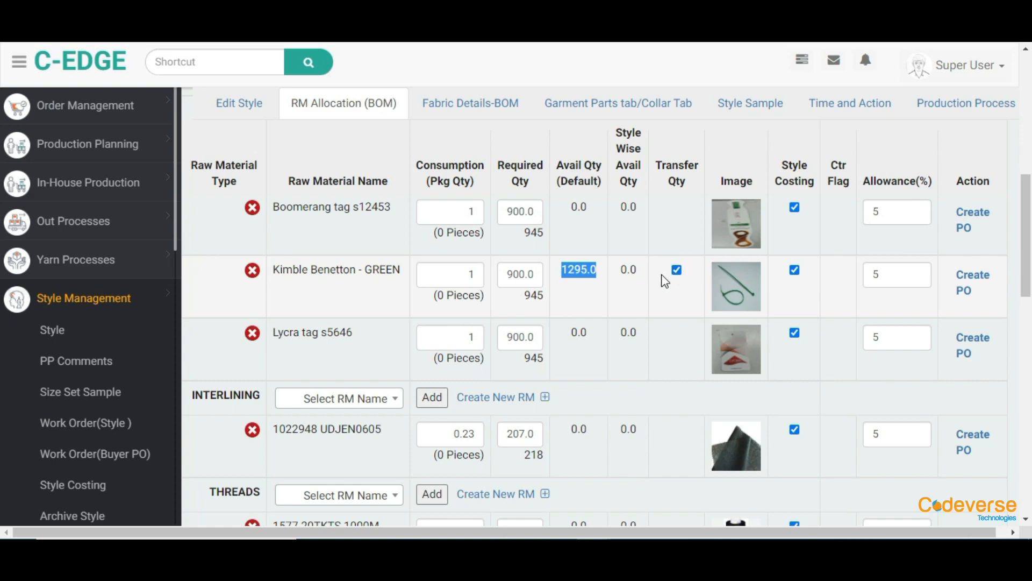
double_click(545, 297)
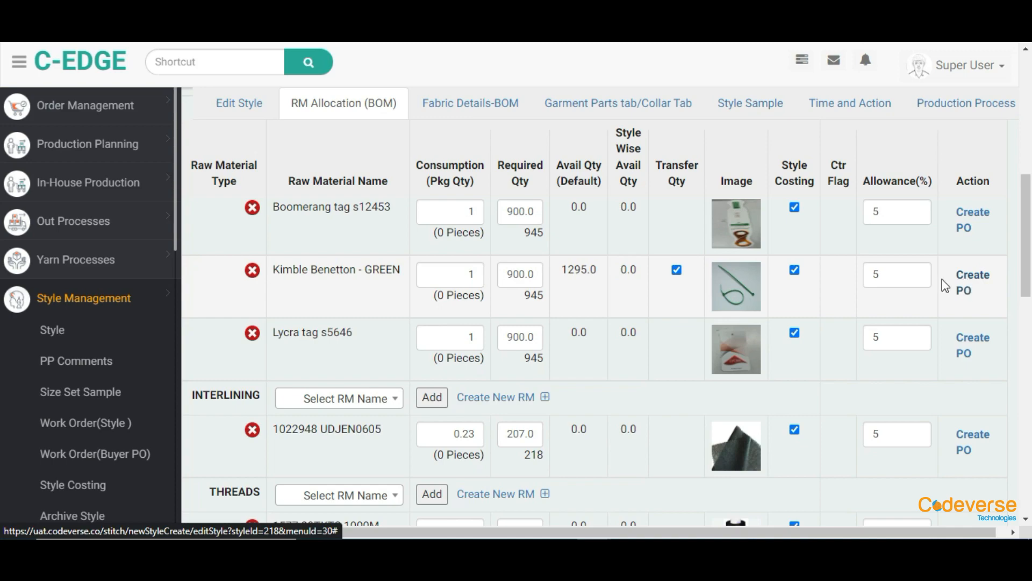
double_click(526, 274)
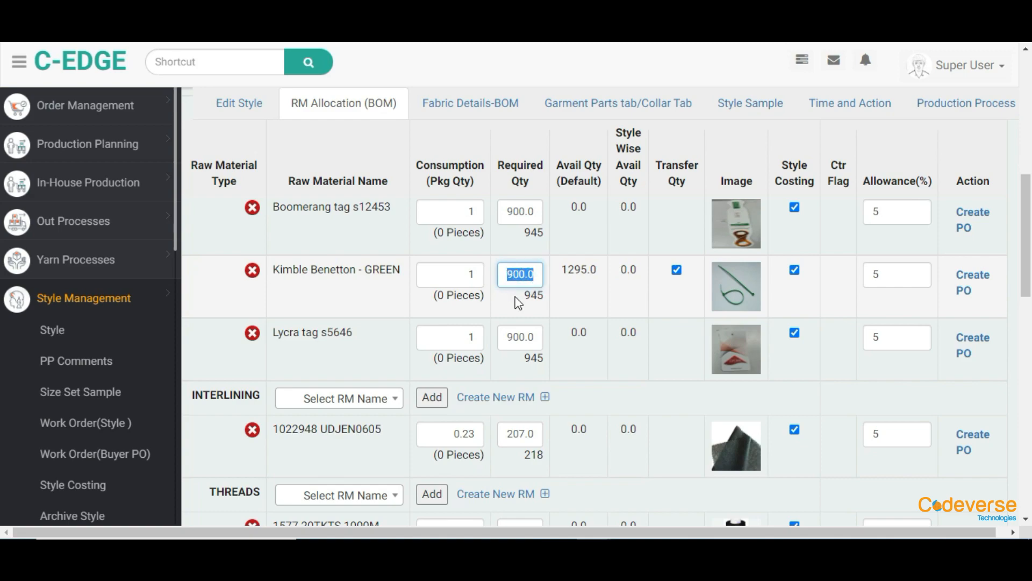
double_click(517, 294)
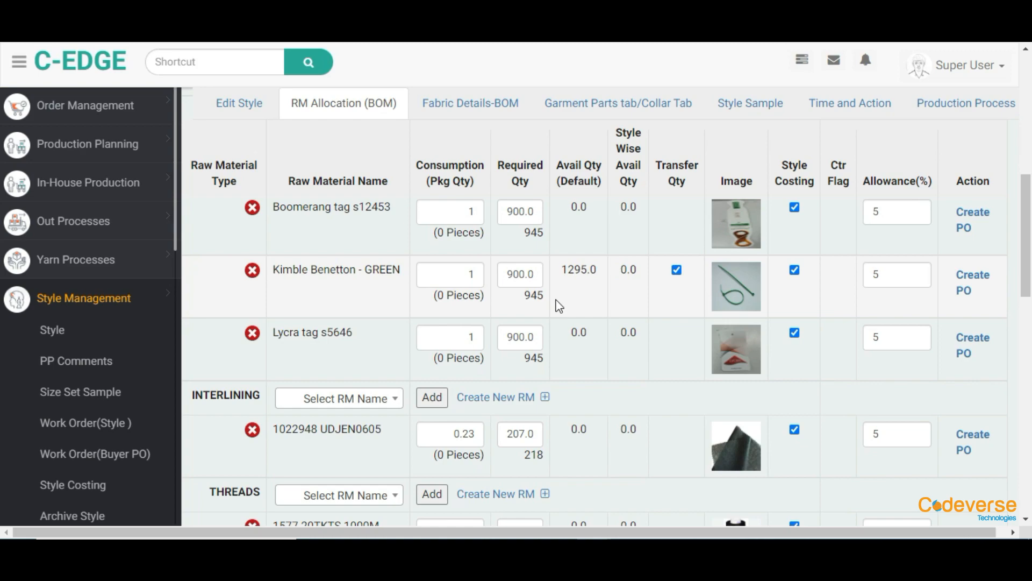
Step: Review the remaining interlining, thread and zipper allocations and update the style's BOM
scroll(567, 305, down, 8)
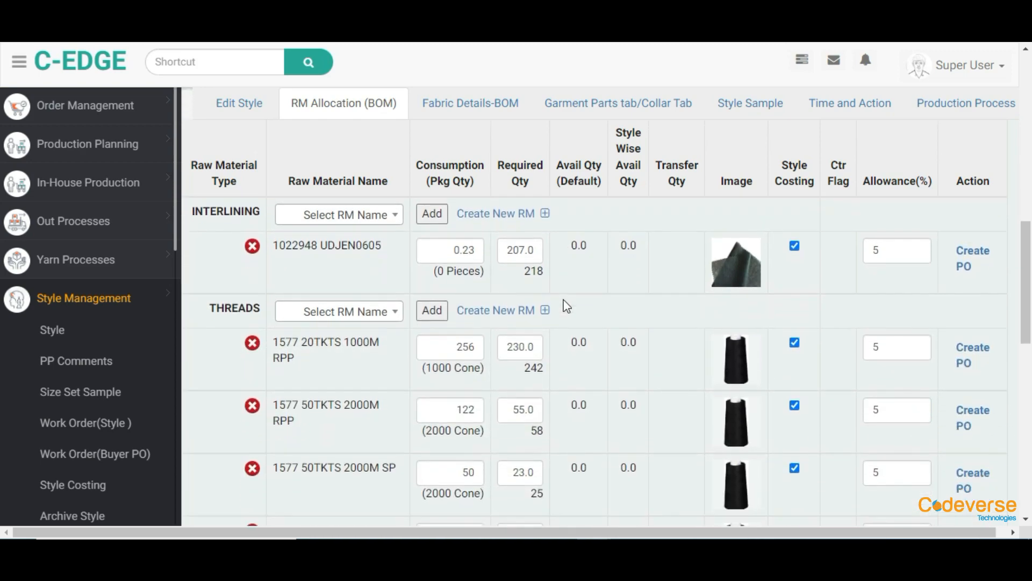
scroll(567, 306, down, 4)
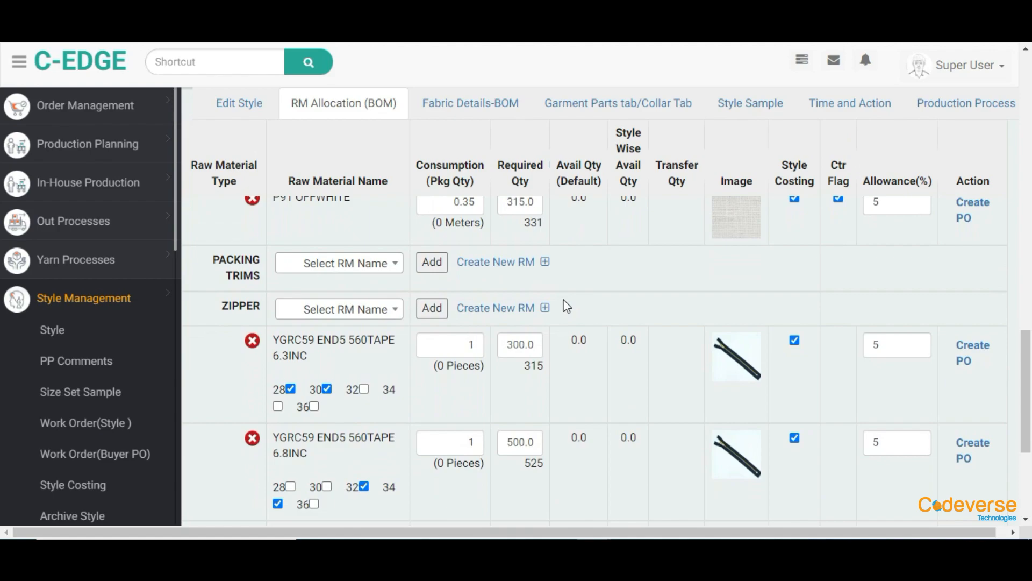
scroll(566, 306, down, 4)
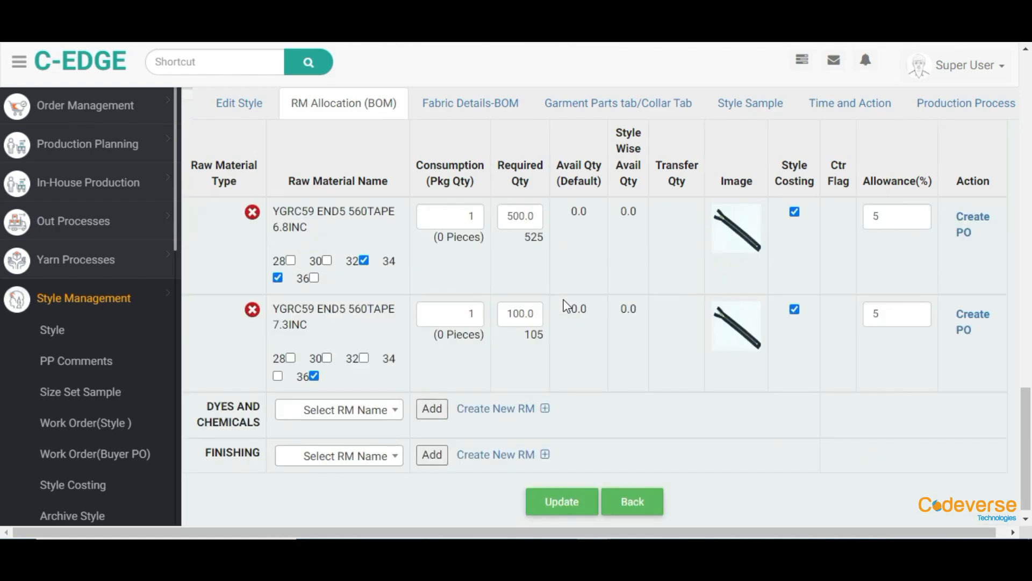
click(559, 501)
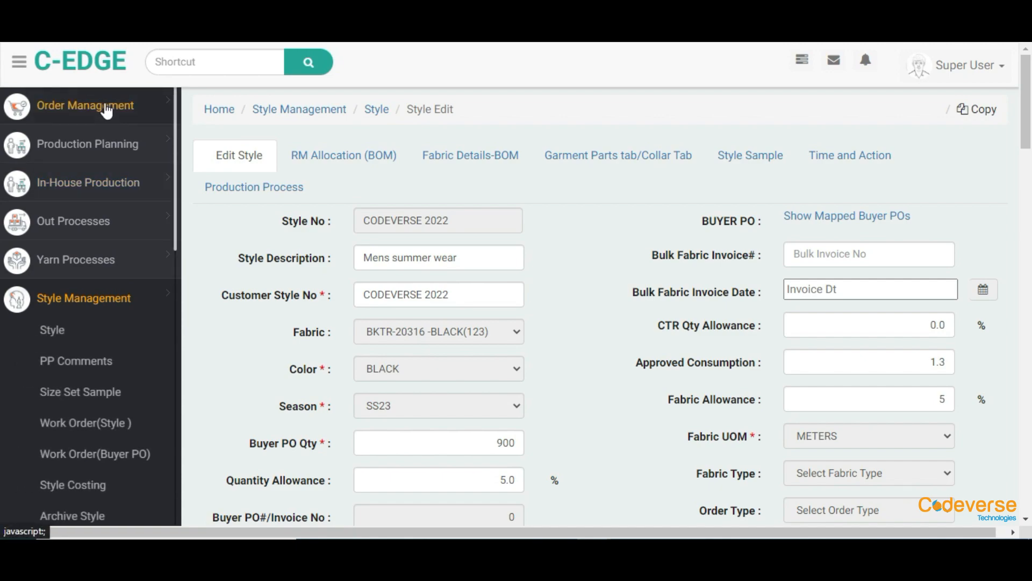
Step: Expand the Order Management section
click(107, 110)
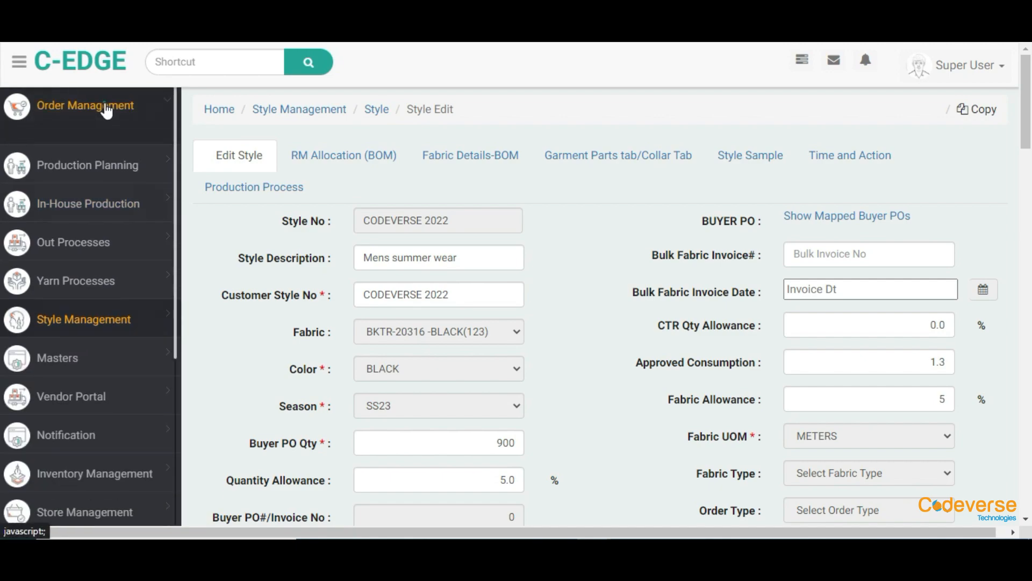